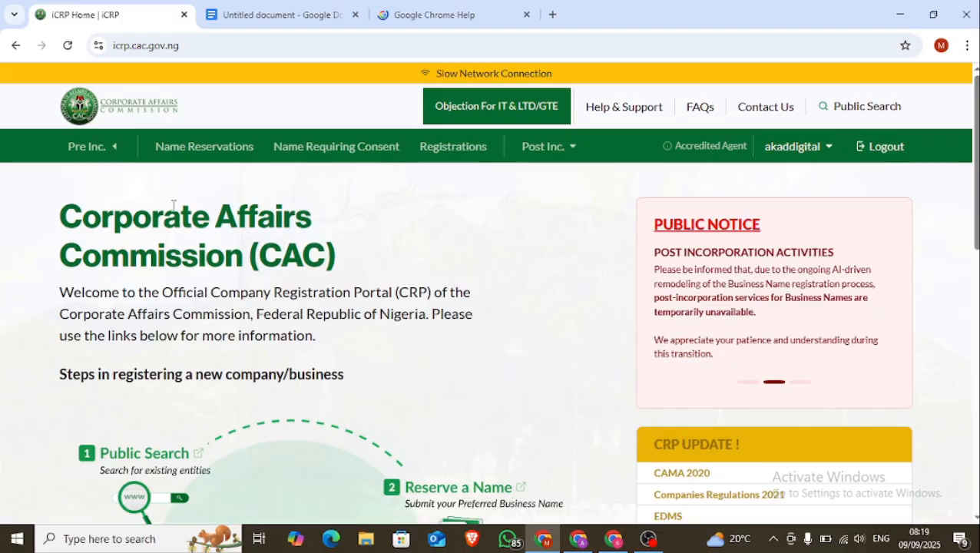
From the Name Reservations list, start a new reservation form
click(206, 148)
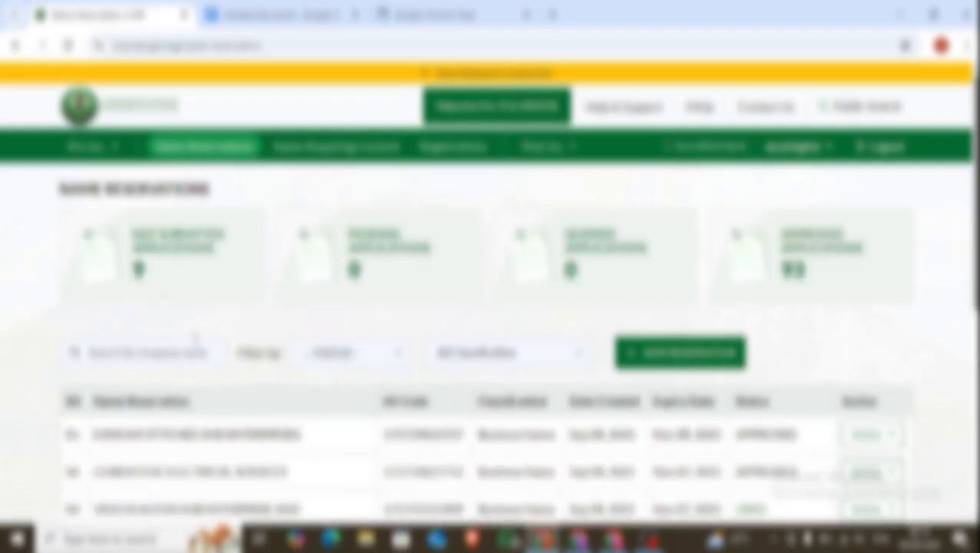
scroll(253, 373, down, 2)
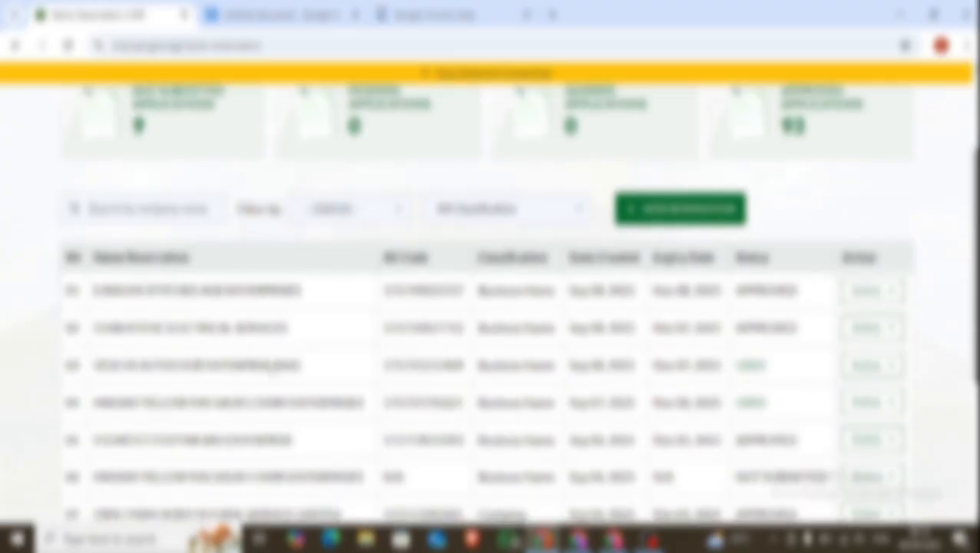
scroll(276, 372, up, 2)
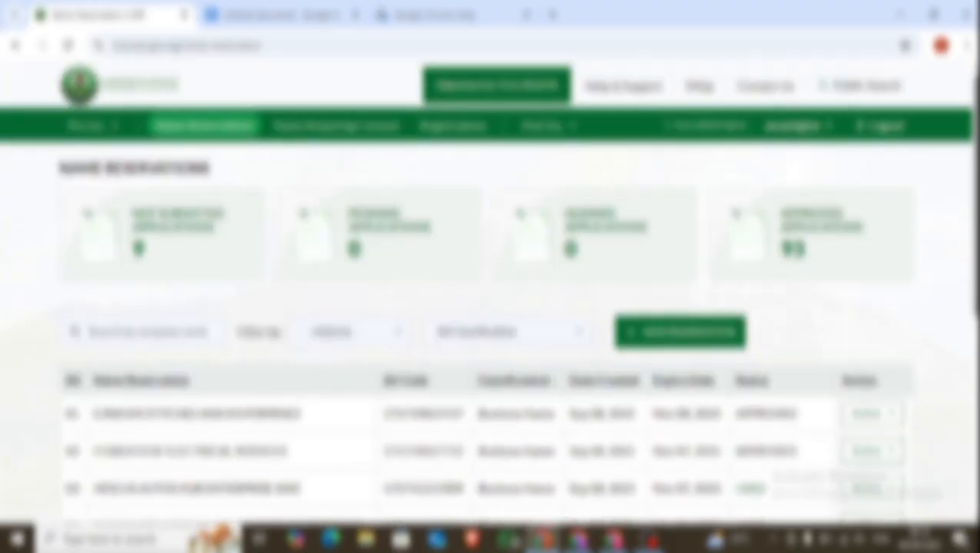
click(687, 339)
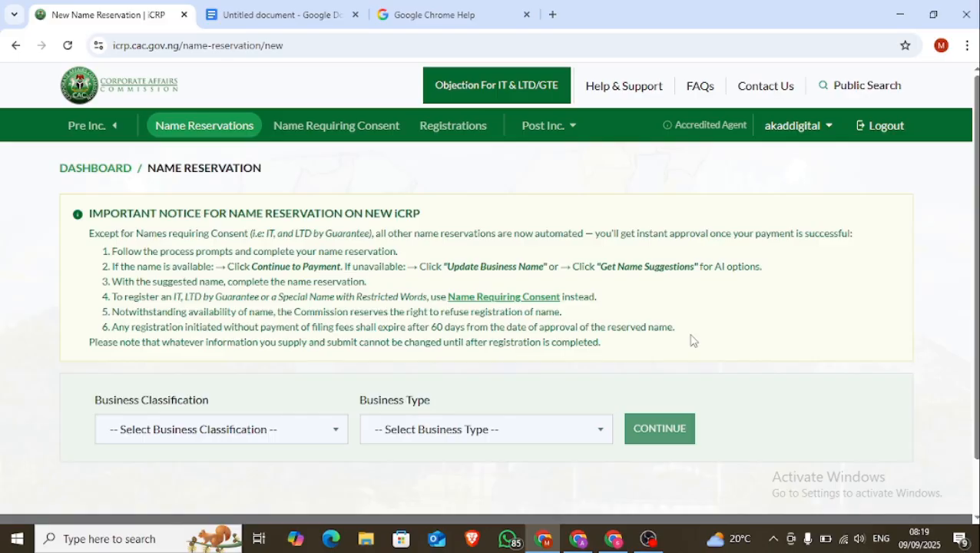
Pick Business Name as the classification and Sole Proprietor as the business type
click(192, 429)
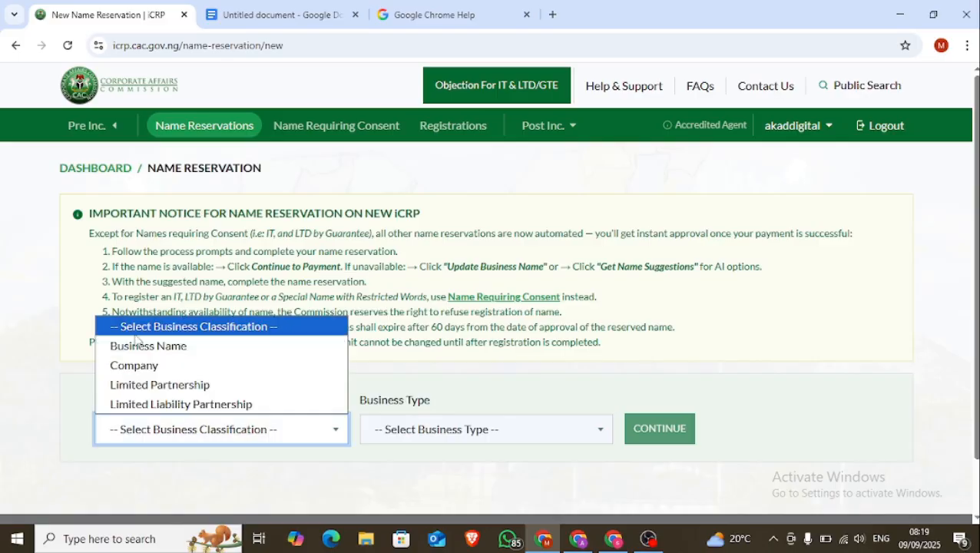
click(170, 349)
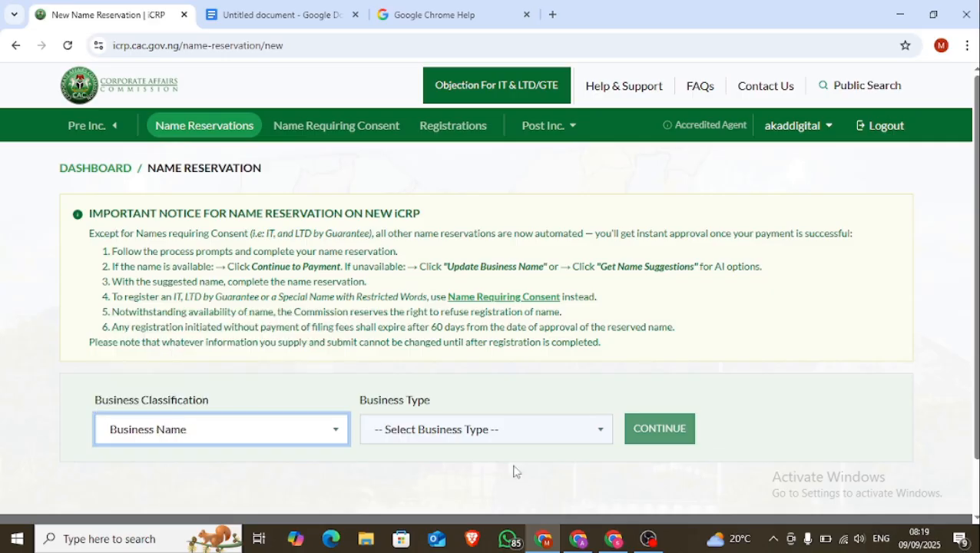
click(553, 440)
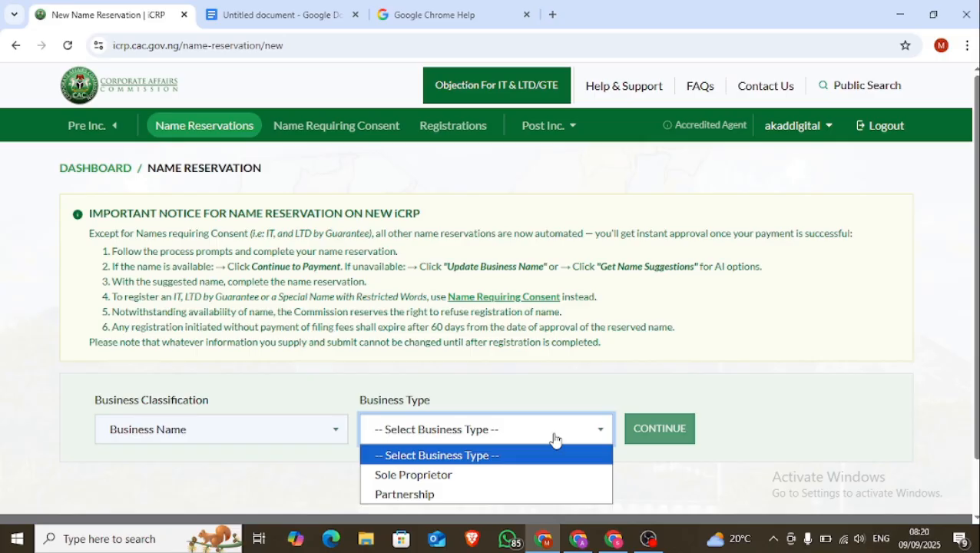
click(399, 475)
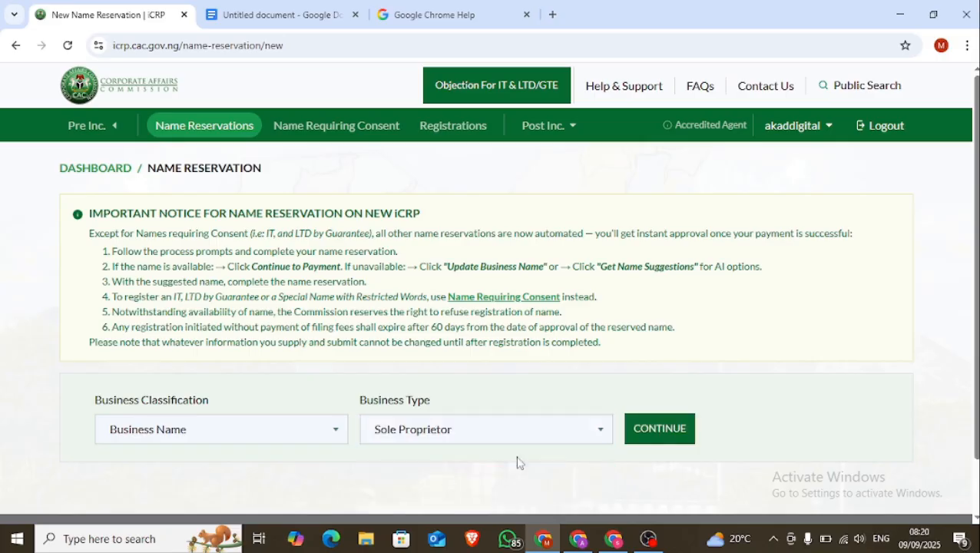
Continue to the details form and paste 'Mavis Marvel Care Services' as the proposed business name
click(654, 434)
scroll(655, 398, down, 3)
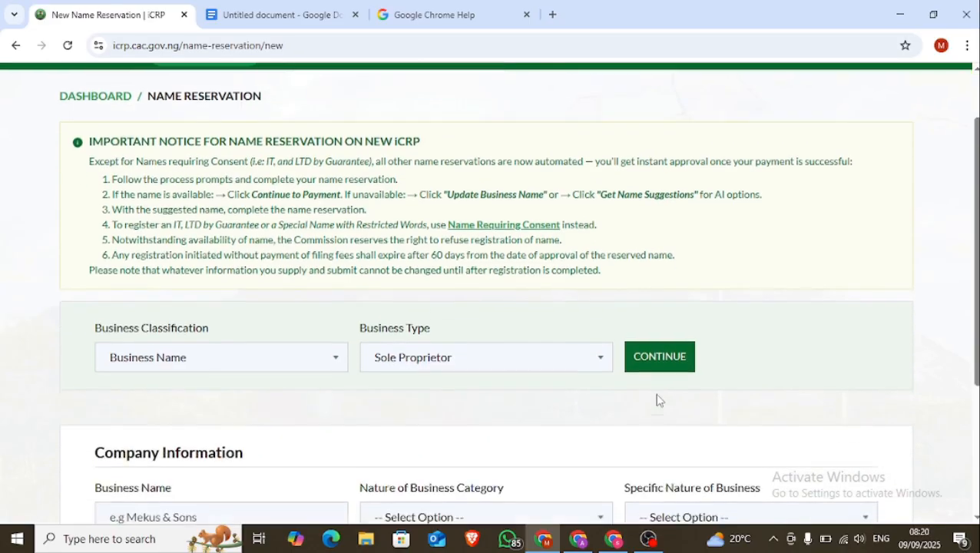
scroll(657, 399, down, 1)
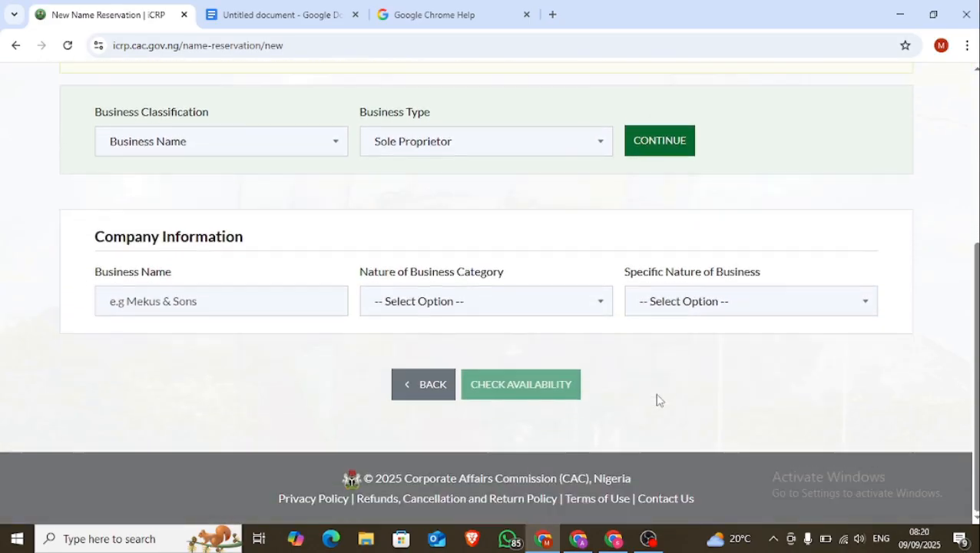
click(189, 305)
text(Mavis Marvel Care Services)
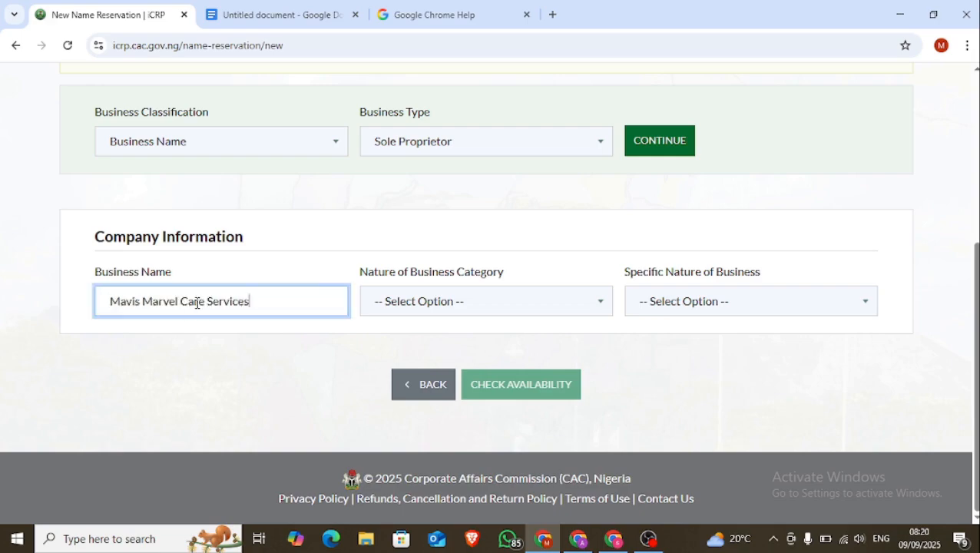
Set the nature of business to Human Health And Social Work Activities, Human Health Activities, and check availability
click(488, 304)
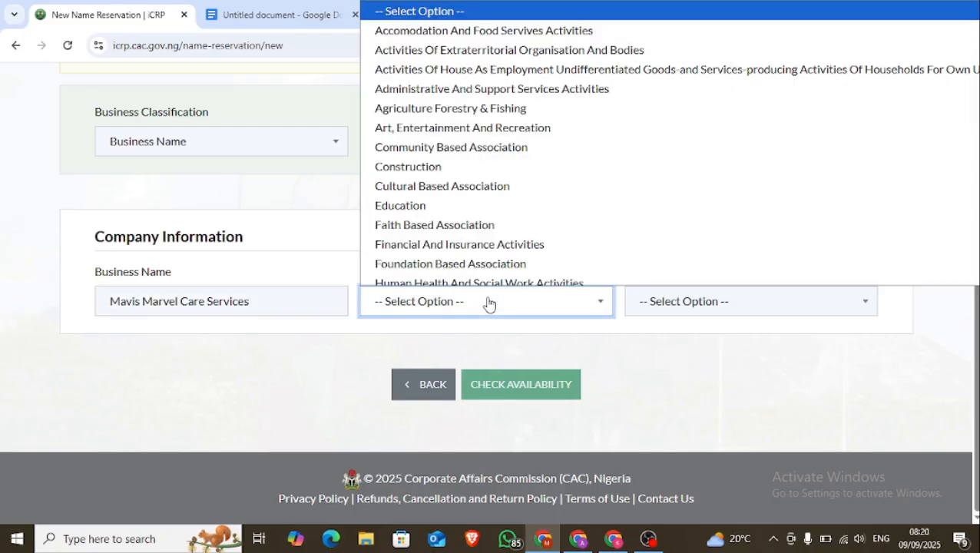
click(503, 283)
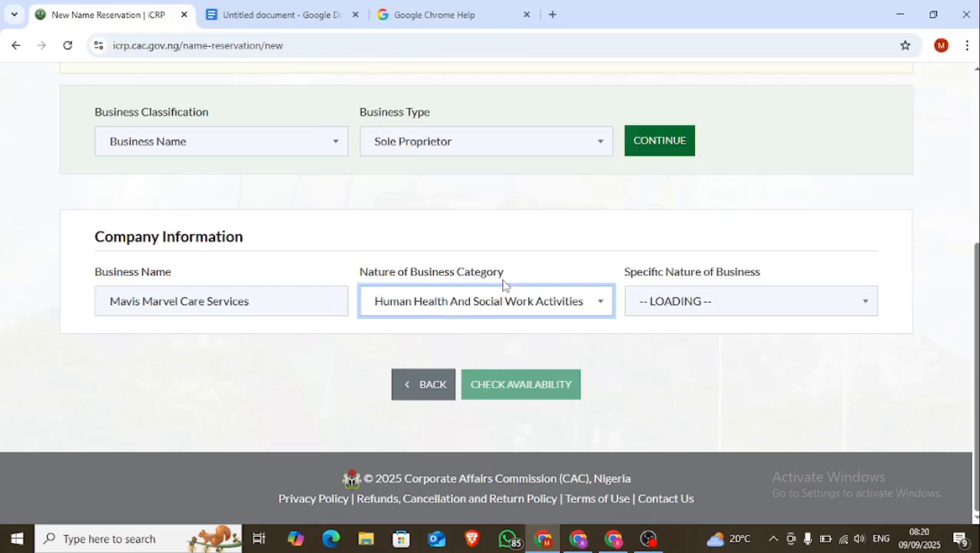
click(665, 306)
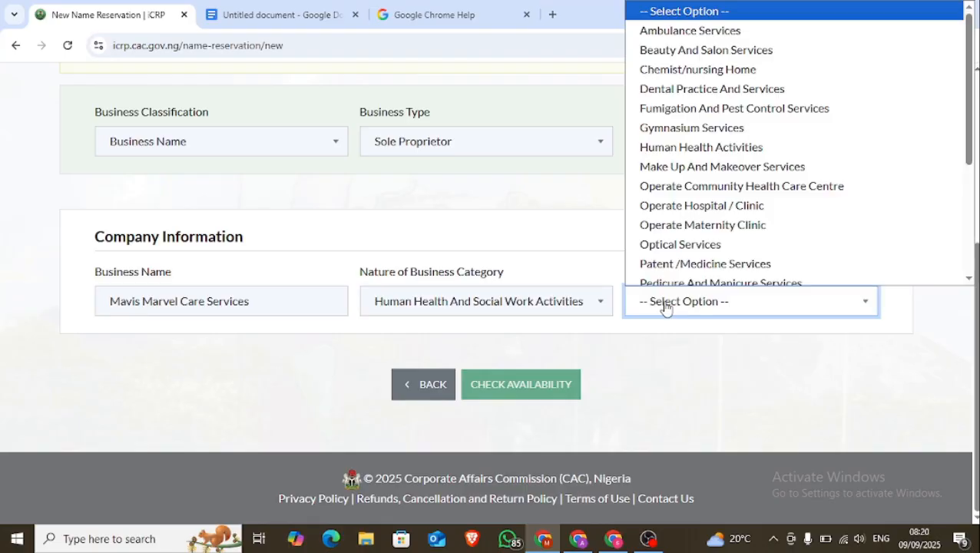
click(744, 146)
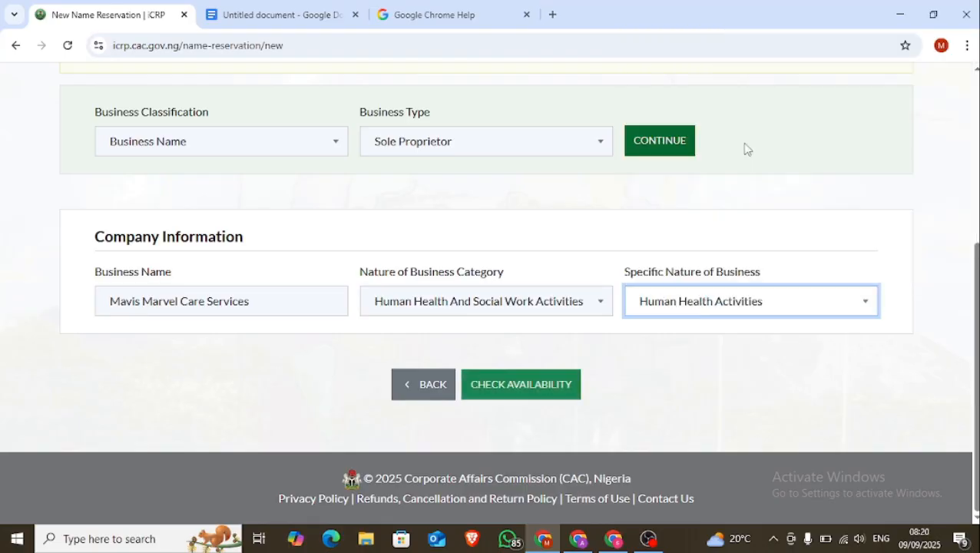
click(514, 384)
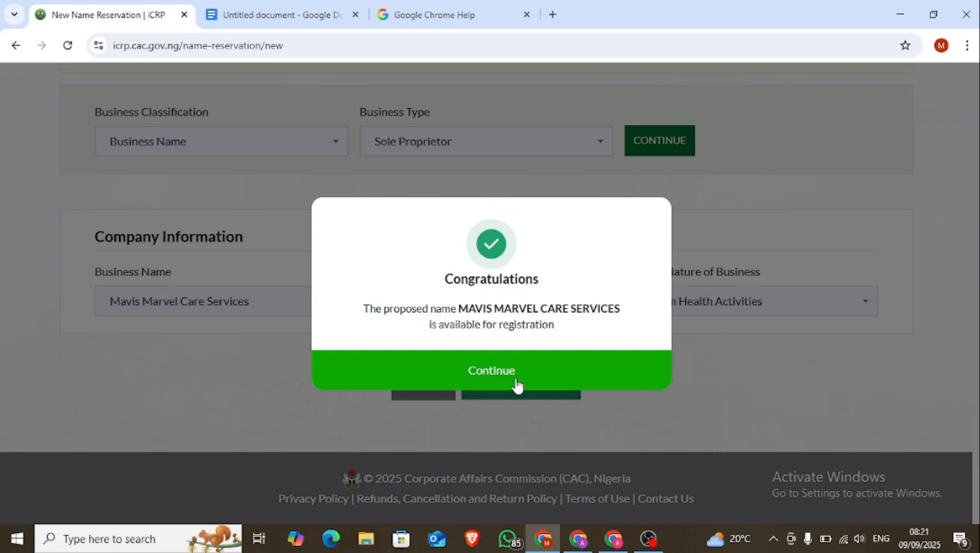
Accept the availability notice, continue to the ₦500 reservation payment, and choose Remita
click(516, 386)
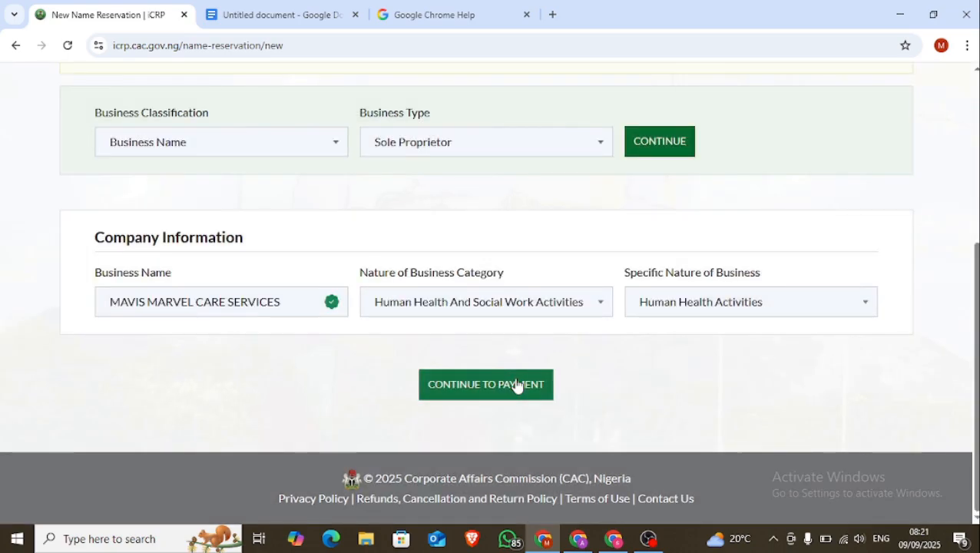
click(516, 386)
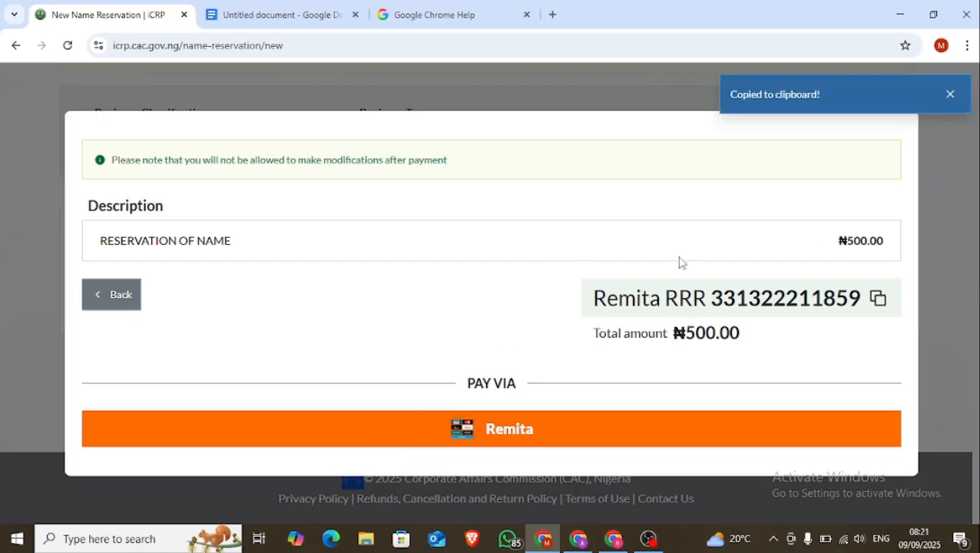
click(605, 435)
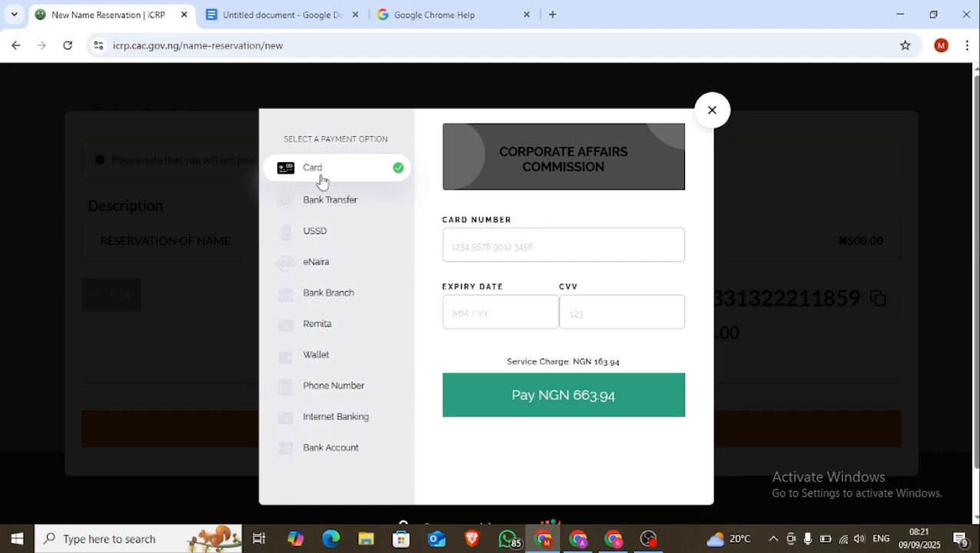
Pay the NGN 661.25 reservation fee by Bank Transfer in Remita
click(332, 199)
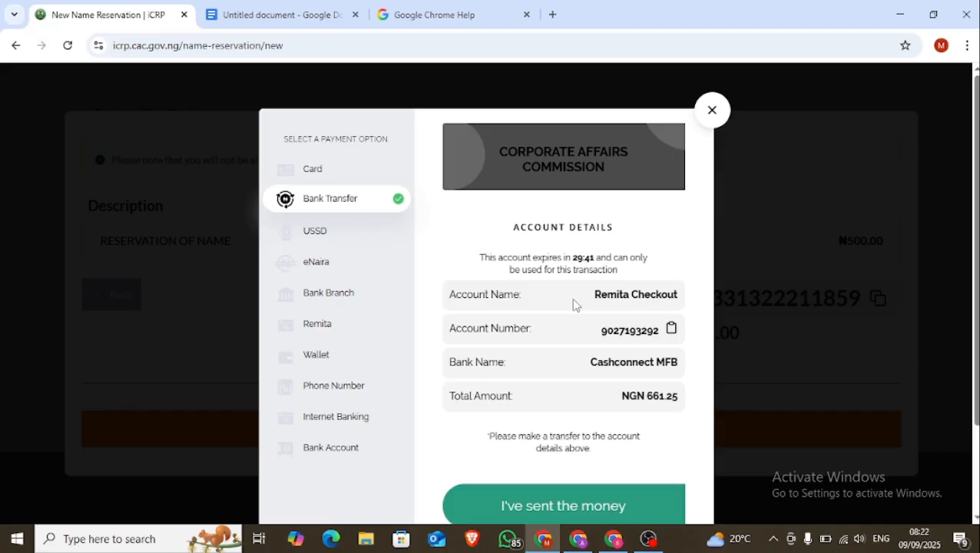
scroll(574, 302, down, 1)
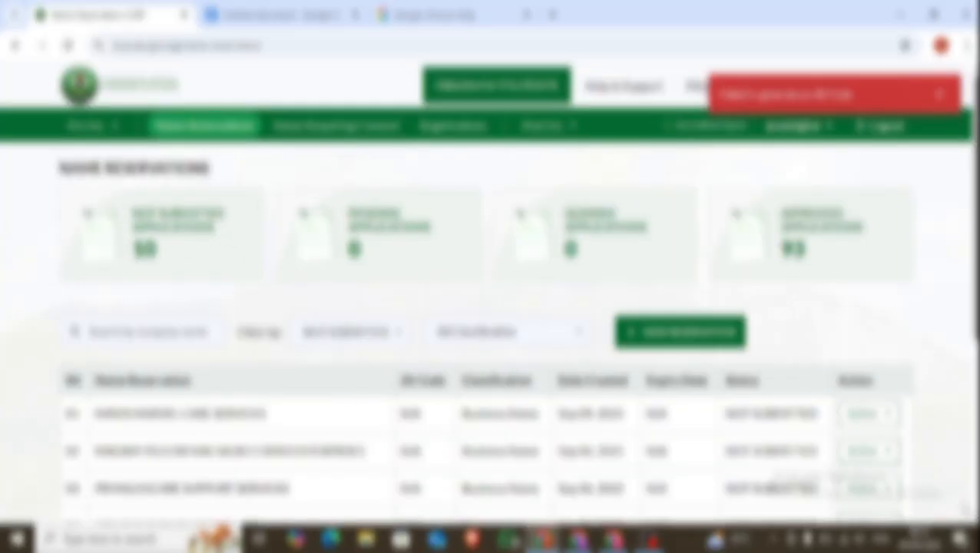
Choose register on the MAVIS MARVEL CARE SERVICES reservation and continue past the payment dialog
click(876, 414)
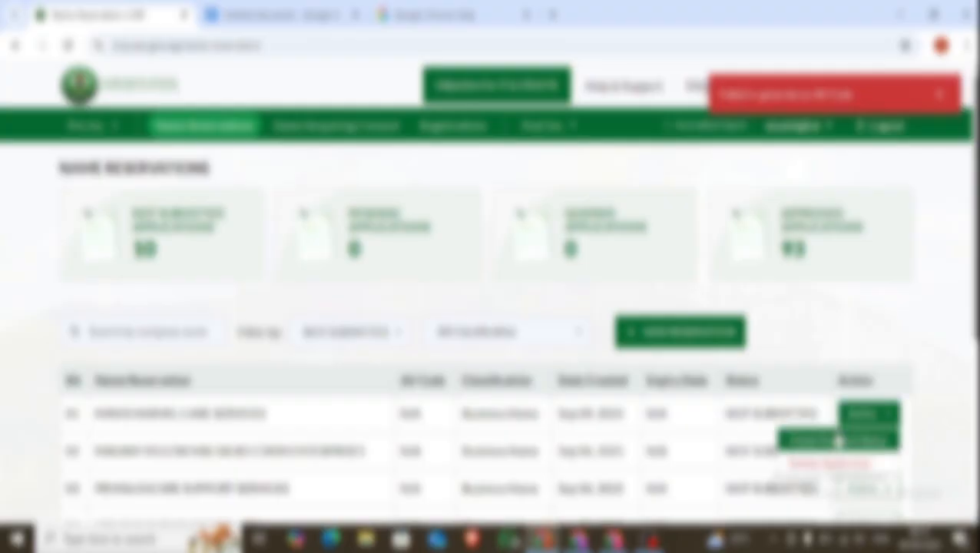
click(837, 441)
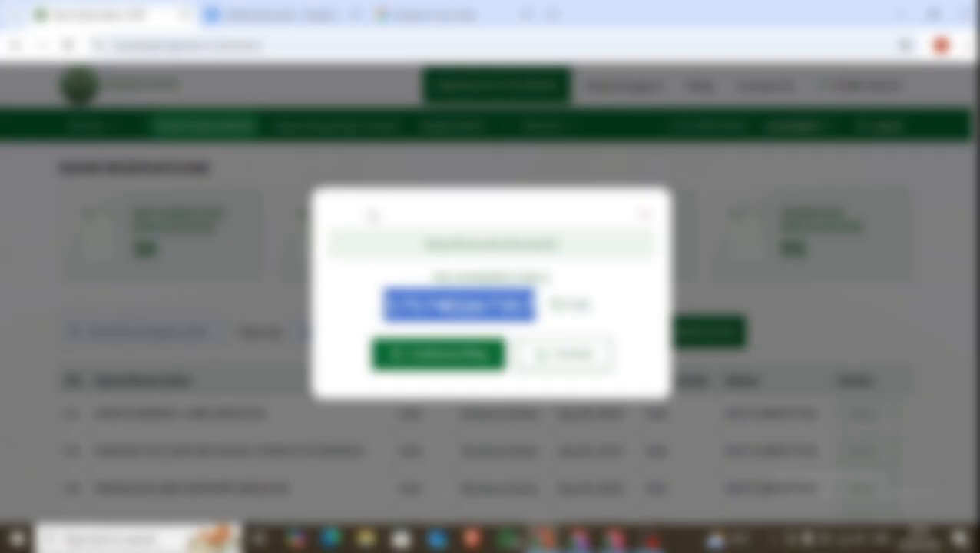
click(443, 355)
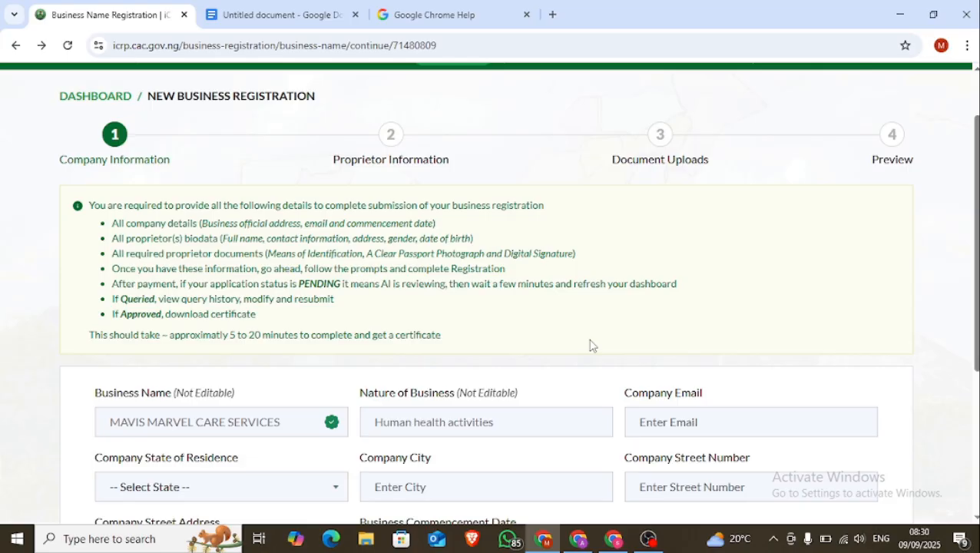
Set the company state to LAGOS, city to mafoluku and street number to 1
scroll(591, 345, down, 2)
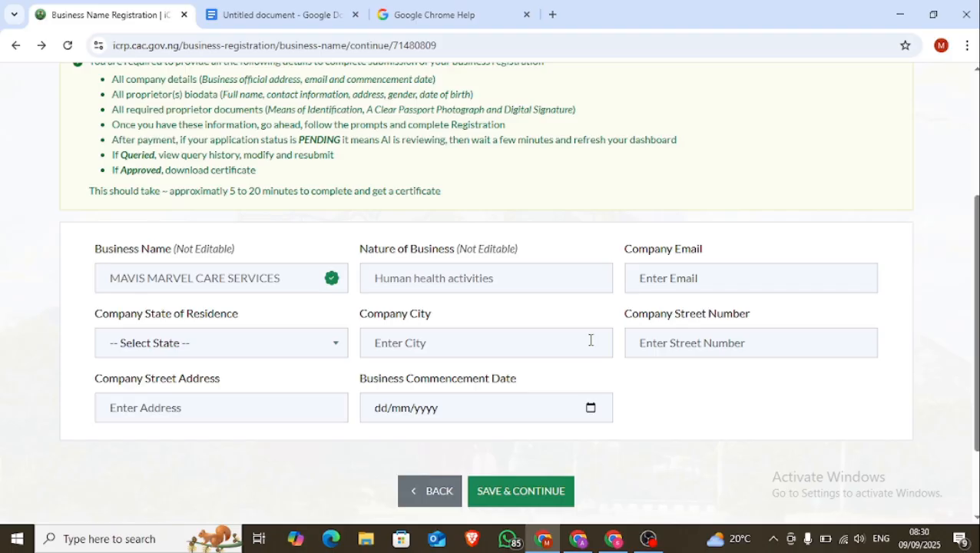
click(335, 345)
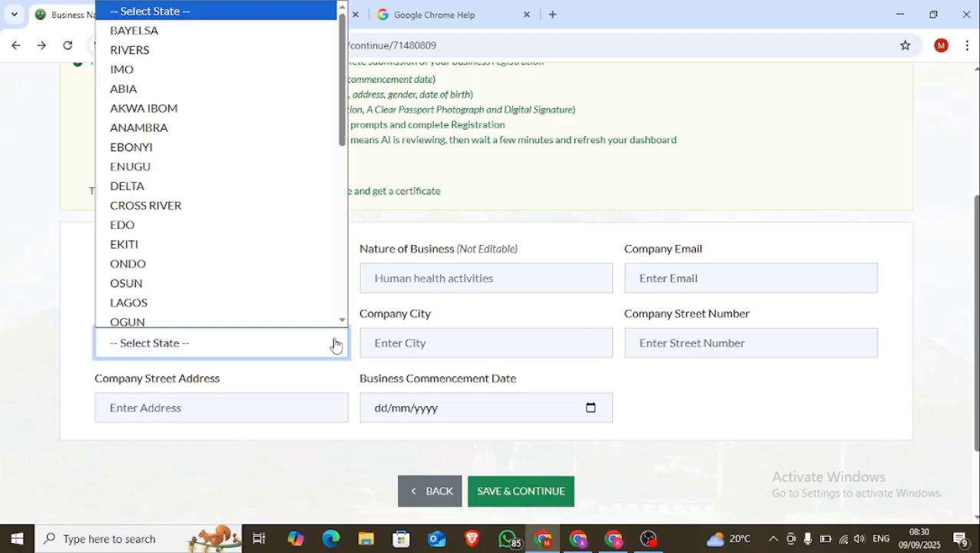
click(252, 305)
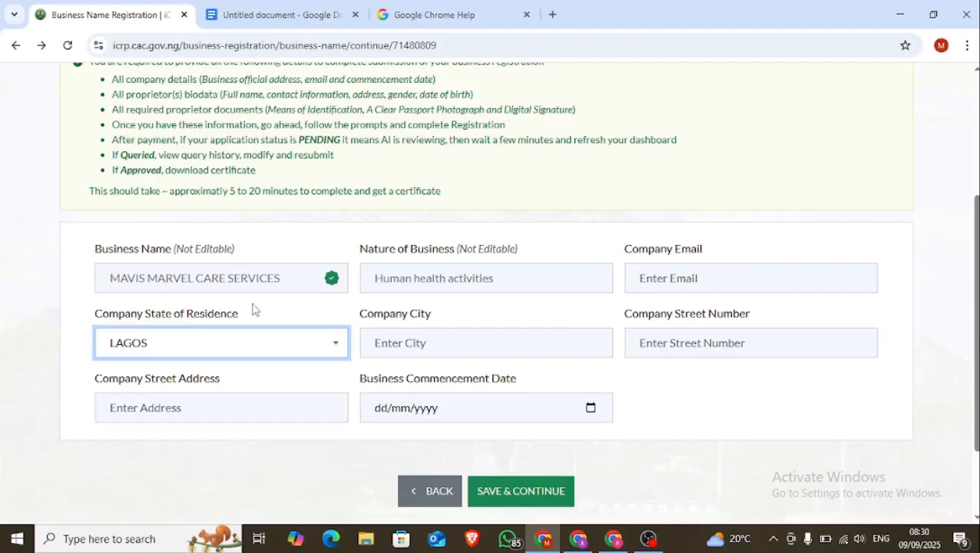
click(442, 338)
text(mafoluku)
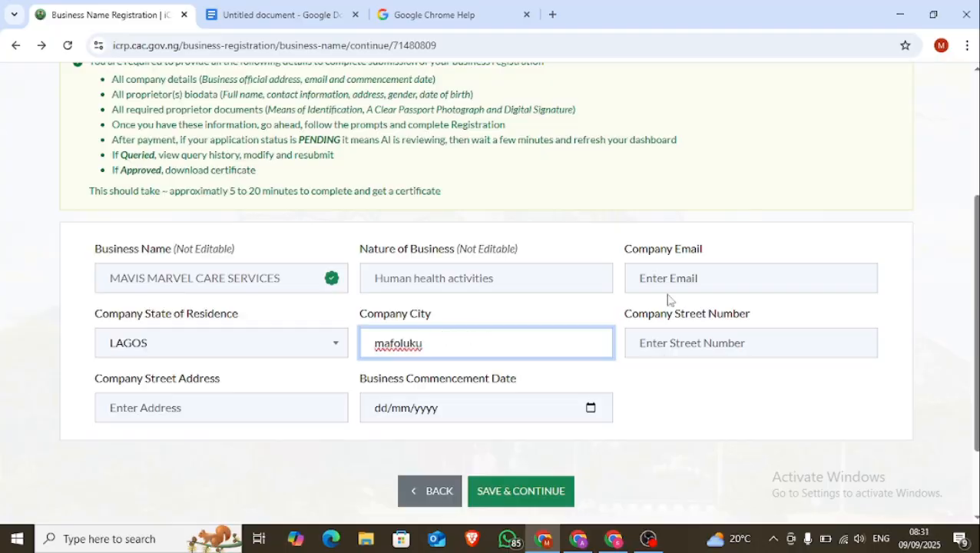
click(691, 341)
text(1)
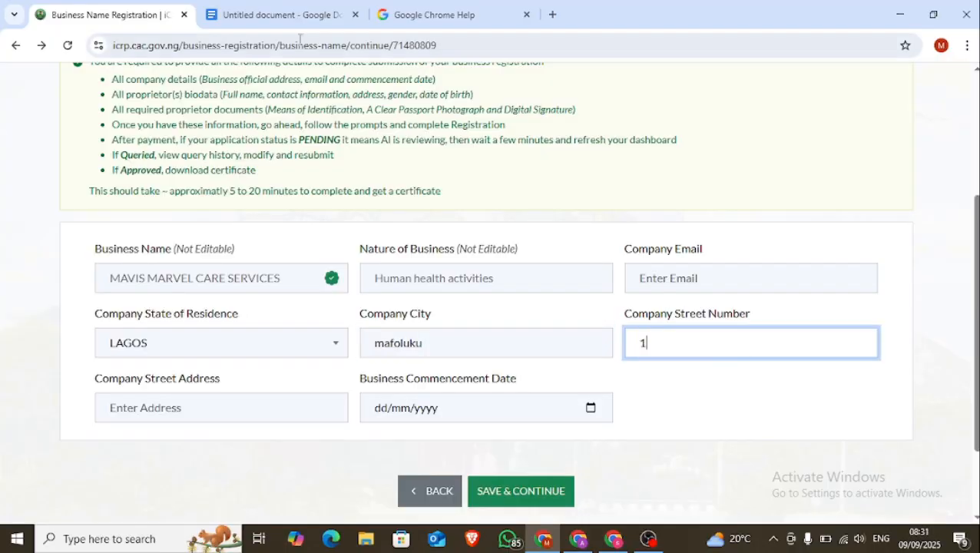
click(297, 17)
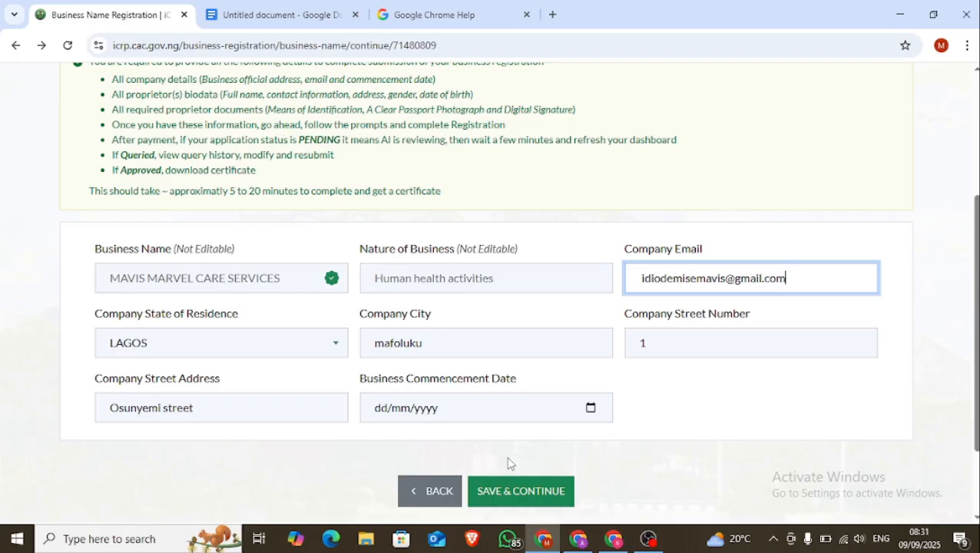
Set the commencement date to today, 09/09/2025, and save the company details
click(590, 408)
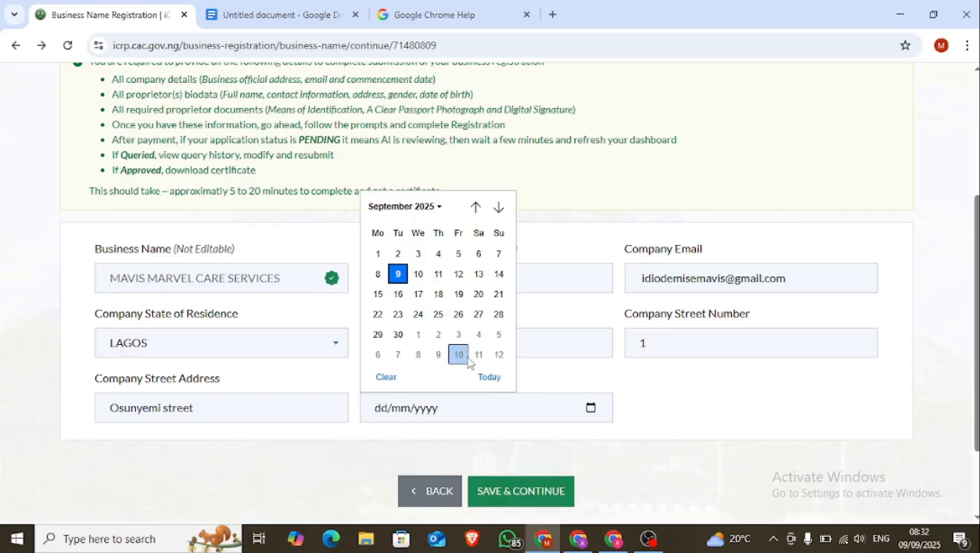
click(487, 375)
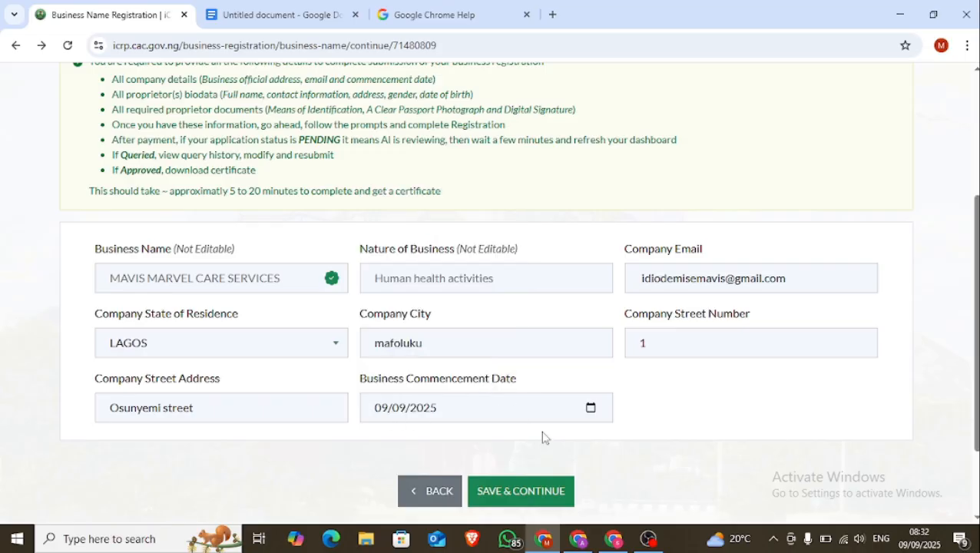
click(520, 491)
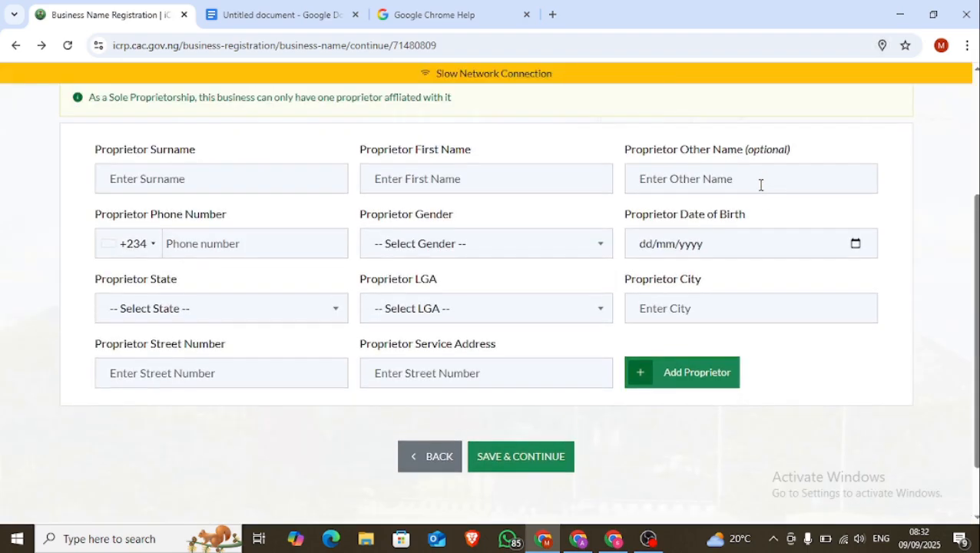
Copy the proprietor's surname and first name from the notes into the form and select gender
scroll(760, 184, up, 1)
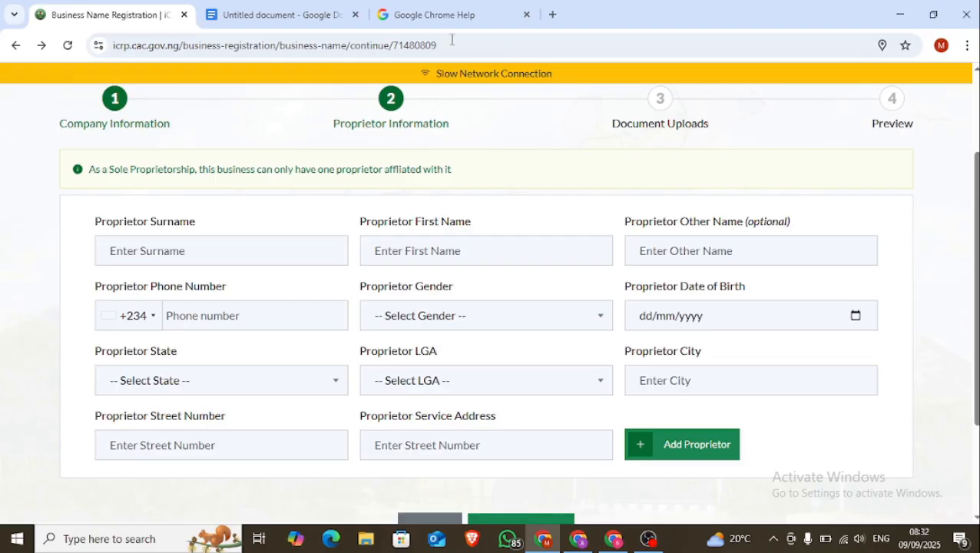
click(283, 16)
key(ctrl+c)
drag(396, 271, 351, 284)
click(107, 15)
click(165, 248)
key(ctrl+v)
click(283, 15)
key(ctrl+c)
click(108, 14)
click(393, 247)
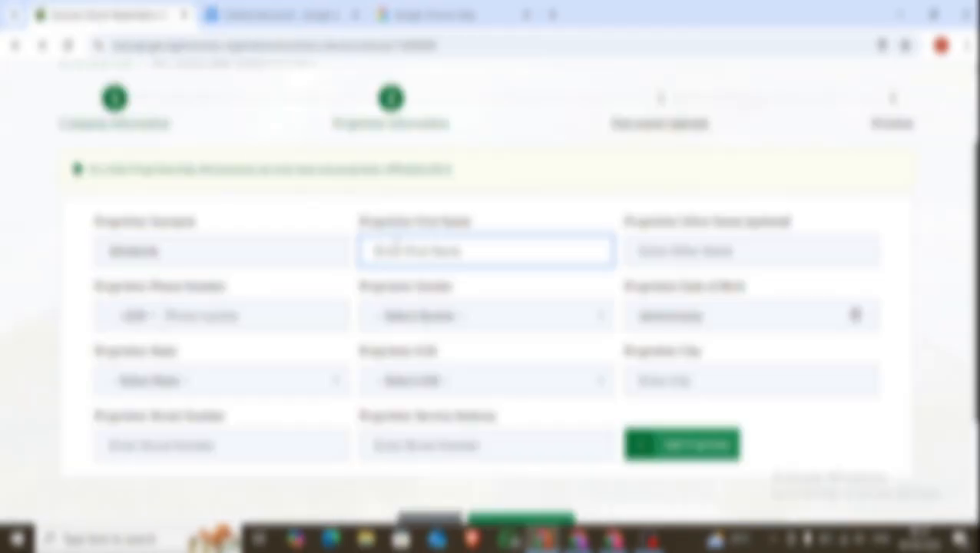
key(ctrl+v)
click(484, 315)
click(395, 358)
Enter the proprietor's date of birth and choose Lagos as state plus the LGA
click(647, 317)
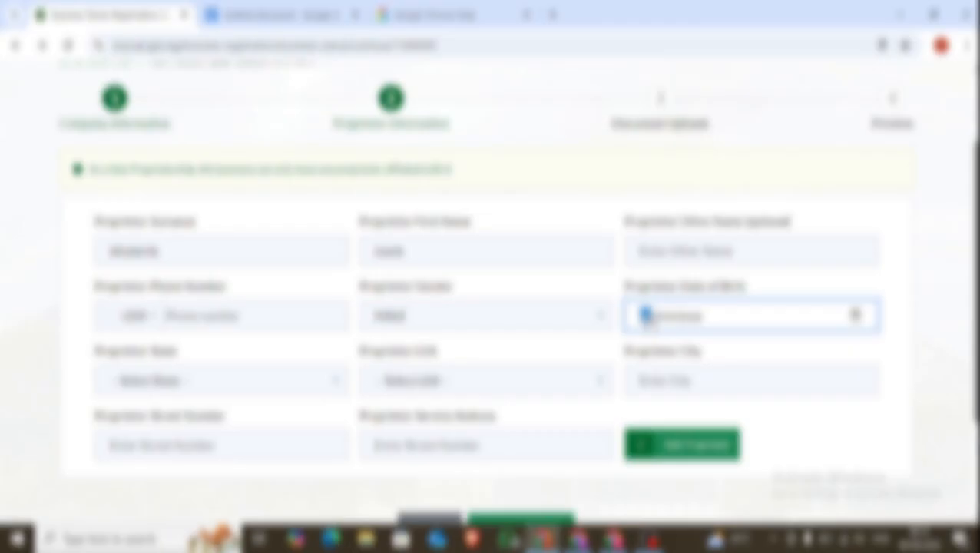
click(306, 384)
click(230, 316)
click(231, 316)
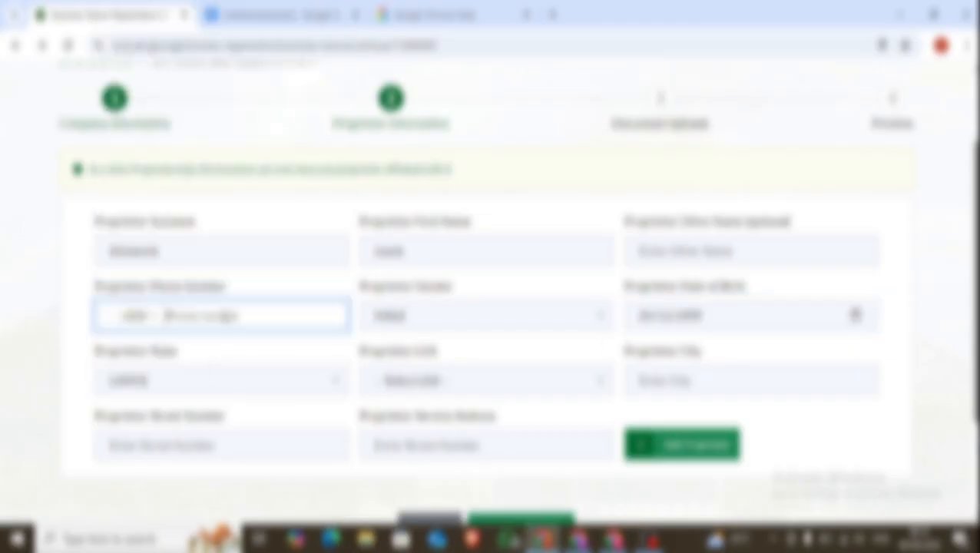
click(455, 375)
click(453, 359)
Paste the proprietor's phone number from the notes into the form
click(673, 380)
click(283, 15)
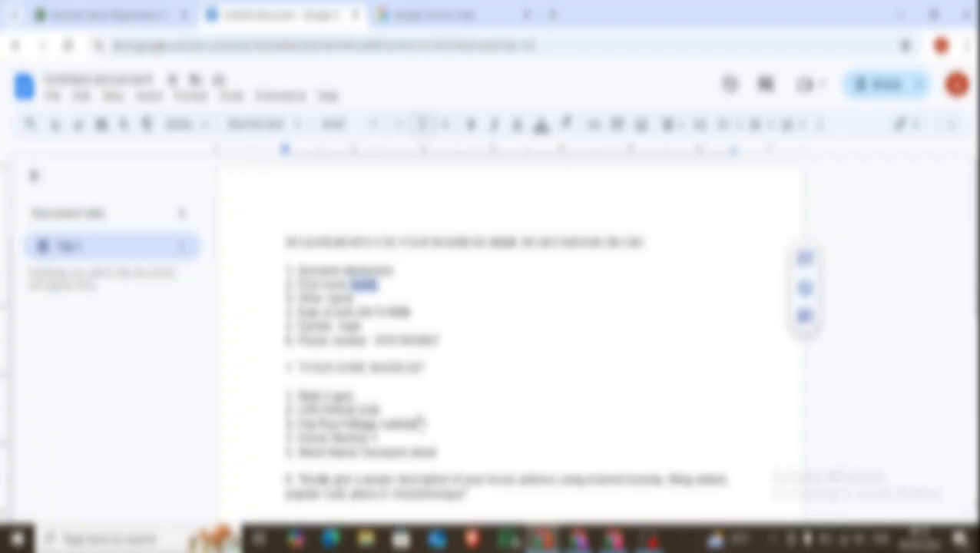
scroll(421, 421, down, 1)
drag(439, 269, 377, 269)
click(109, 14)
click(238, 315)
key(ctrl+v)
Fill in the proprietor's service address and street number from the notes, with city mafoluku
click(283, 15)
drag(438, 381, 363, 381)
click(111, 15)
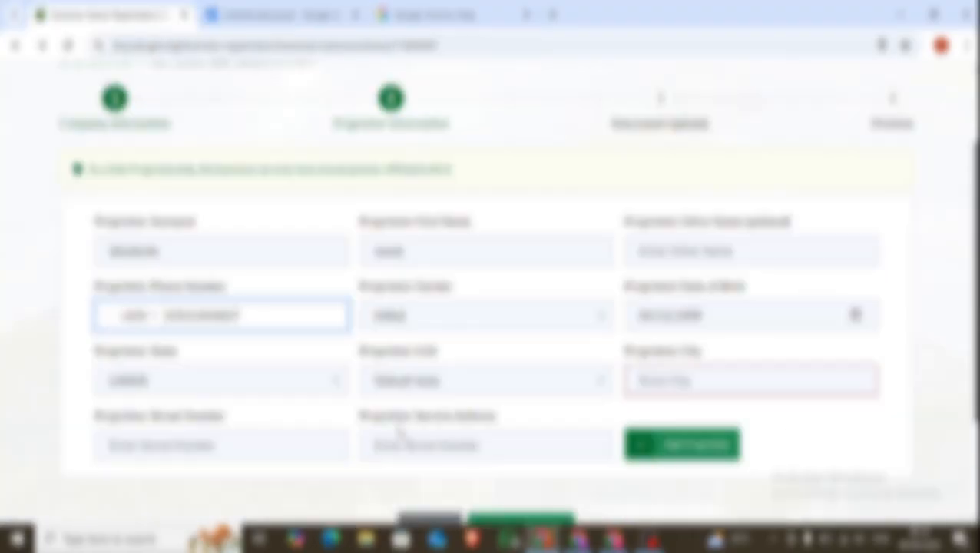
click(401, 444)
key(ctrl+v)
click(297, 438)
text(No)
click(283, 15)
click(431, 366)
click(111, 14)
text(5)
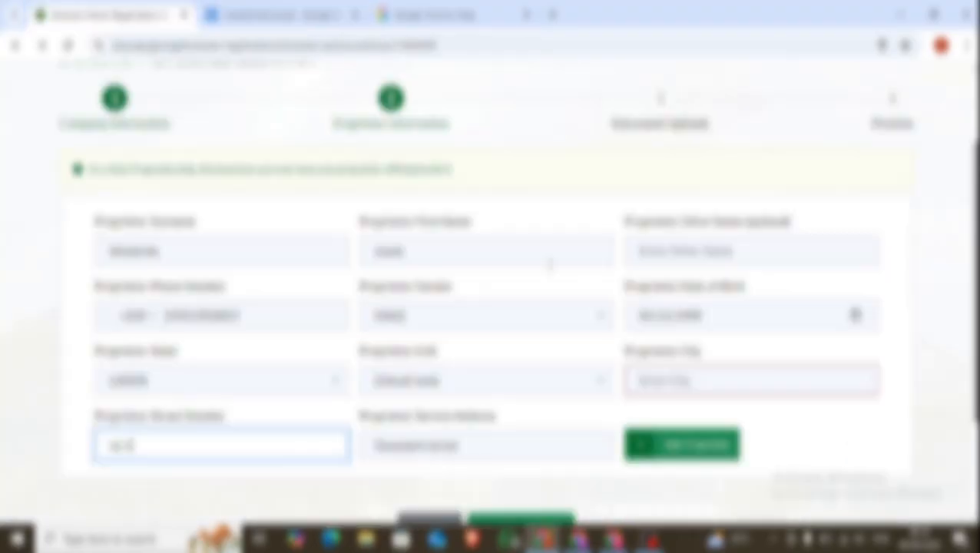
click(735, 380)
text(mafoluku)
scroll(813, 410, down, 2)
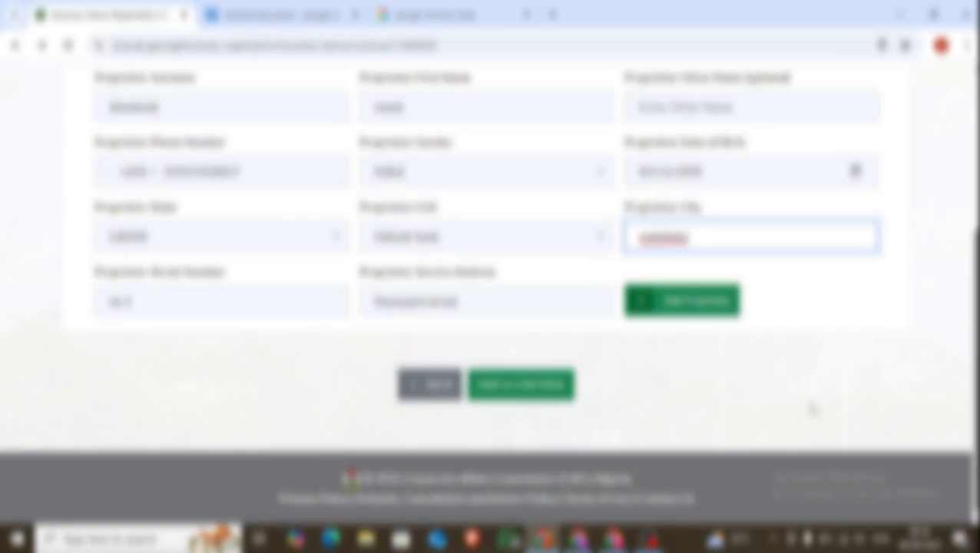
Add the proprietor, review the entered details, and save to proceed to Document Uploads
click(679, 310)
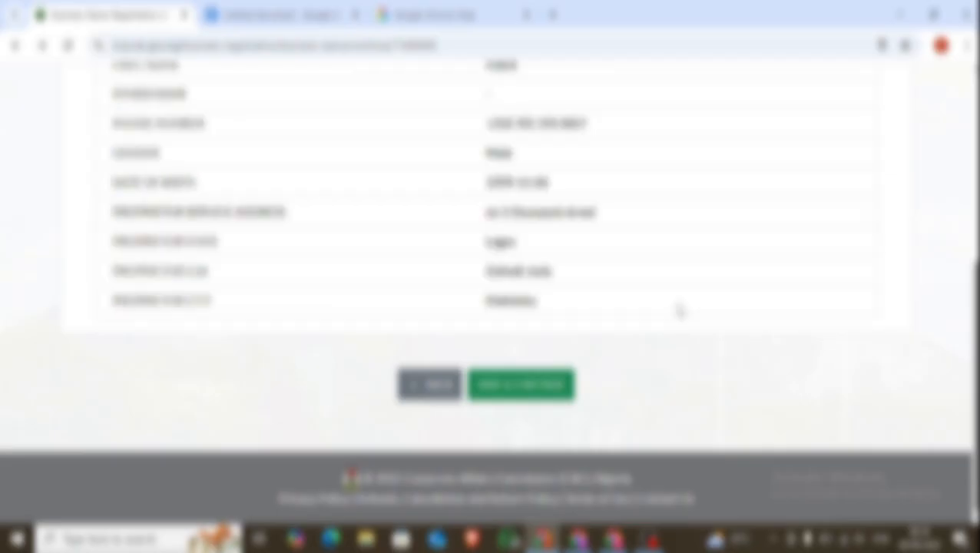
scroll(679, 310, up, 2)
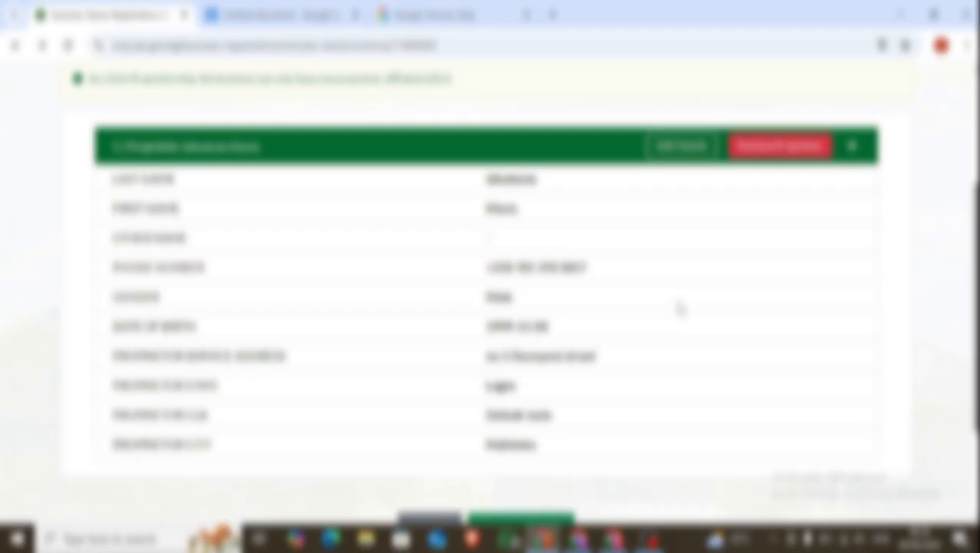
scroll(679, 309, down, 2)
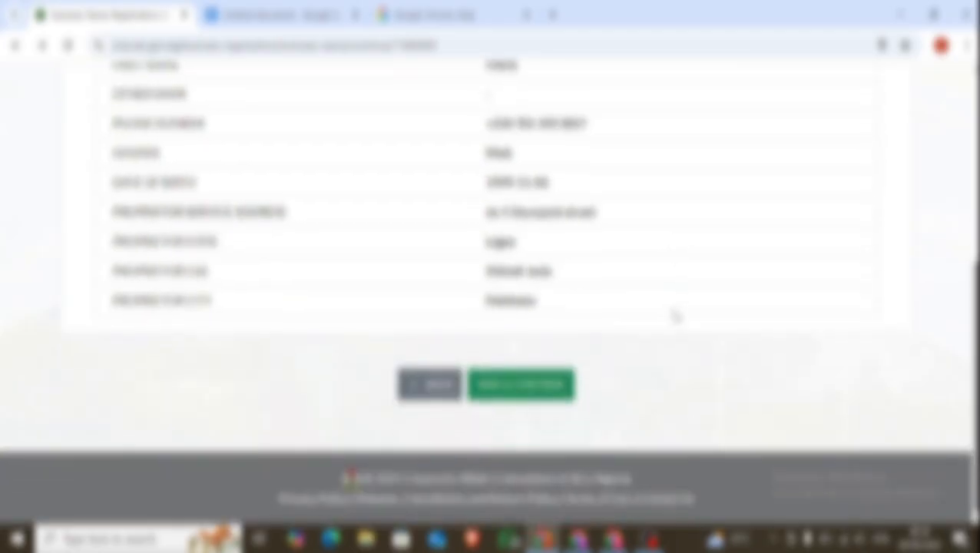
click(533, 385)
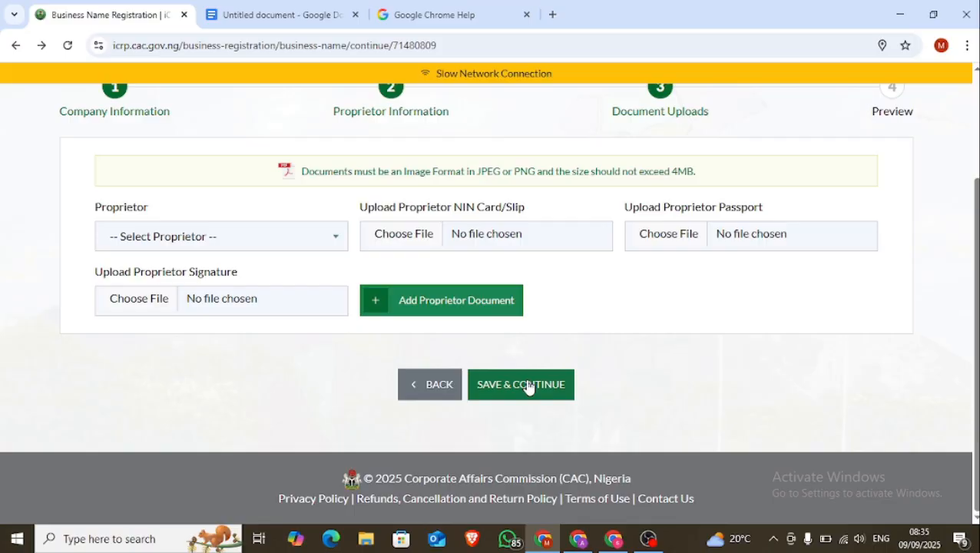
Select the proprietor and attach the NIN slip and passport photo files
click(335, 250)
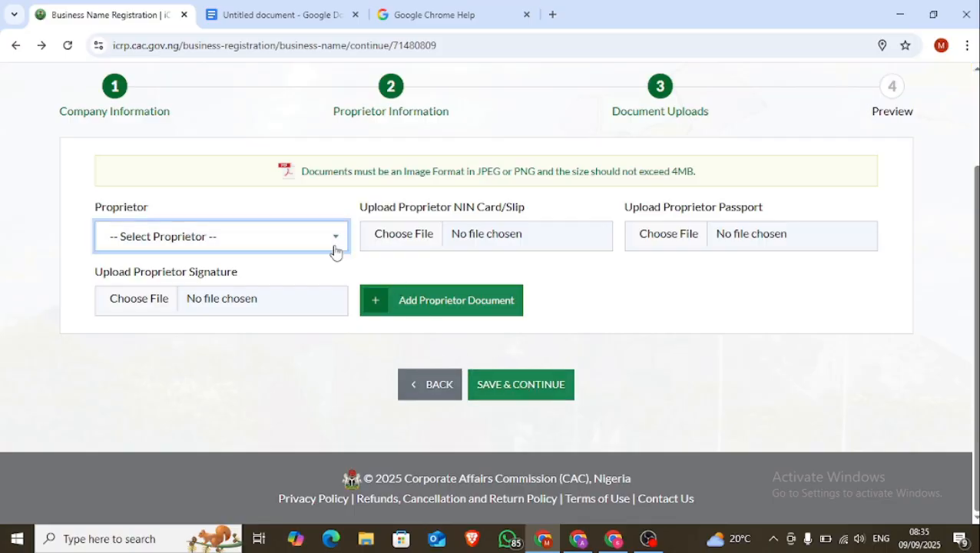
click(268, 280)
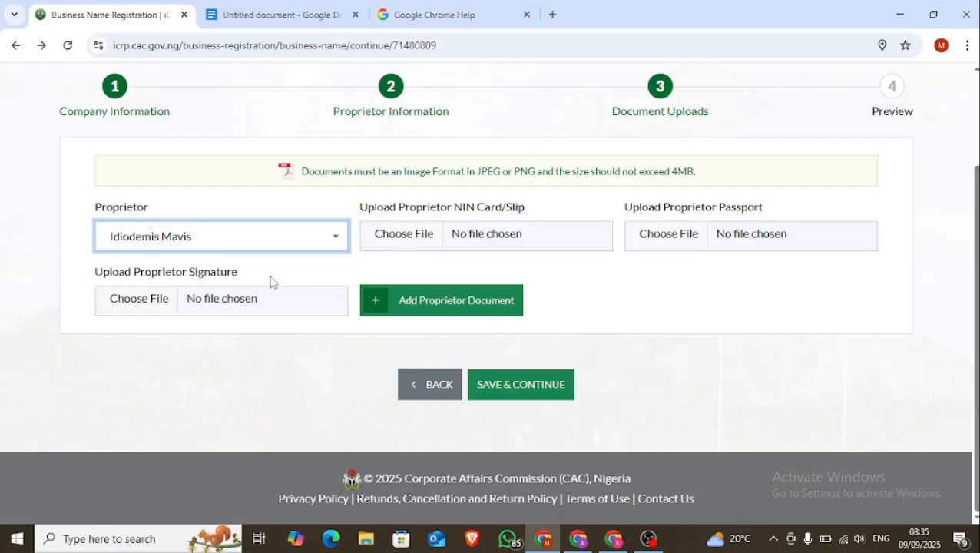
click(498, 246)
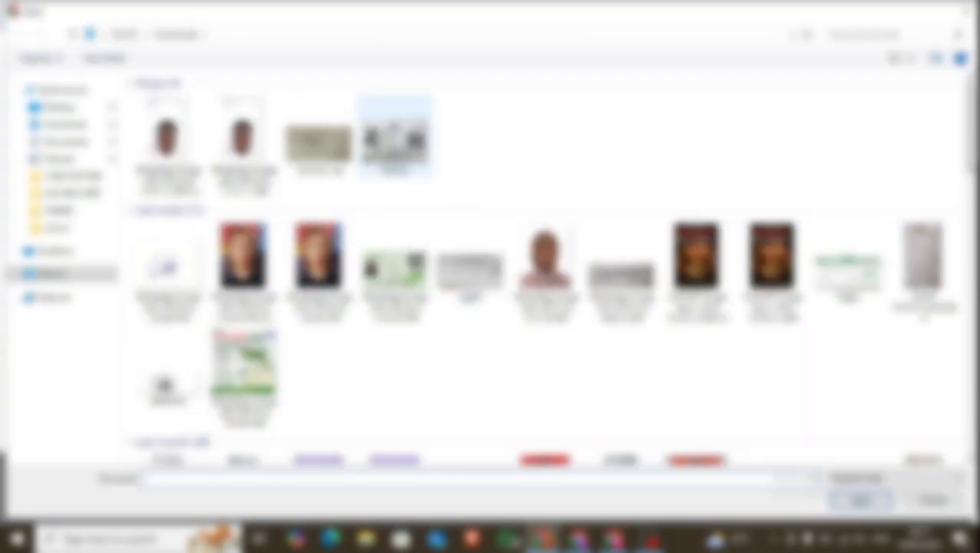
double_click(395, 137)
click(680, 247)
click(167, 145)
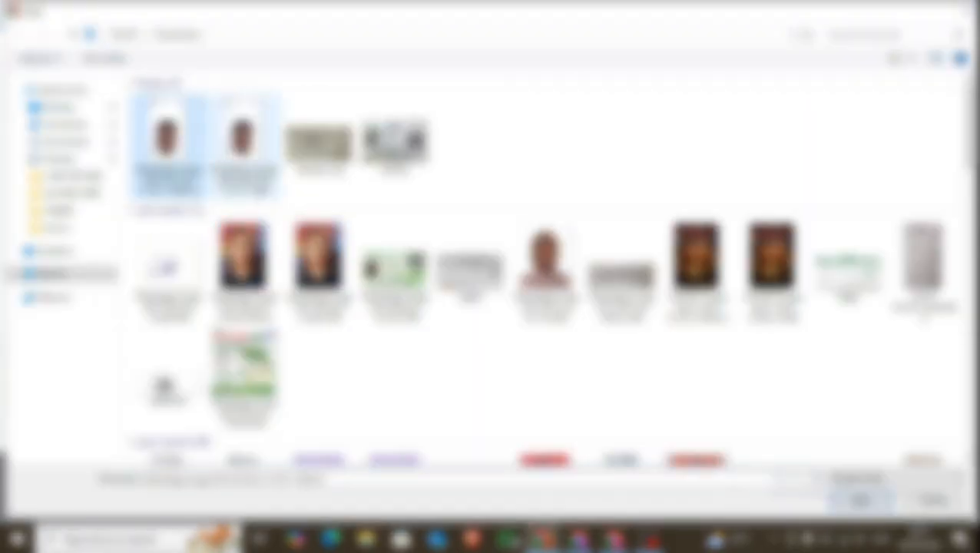
click(832, 497)
Attach the signature image and add the proprietor's documents to the application
click(149, 307)
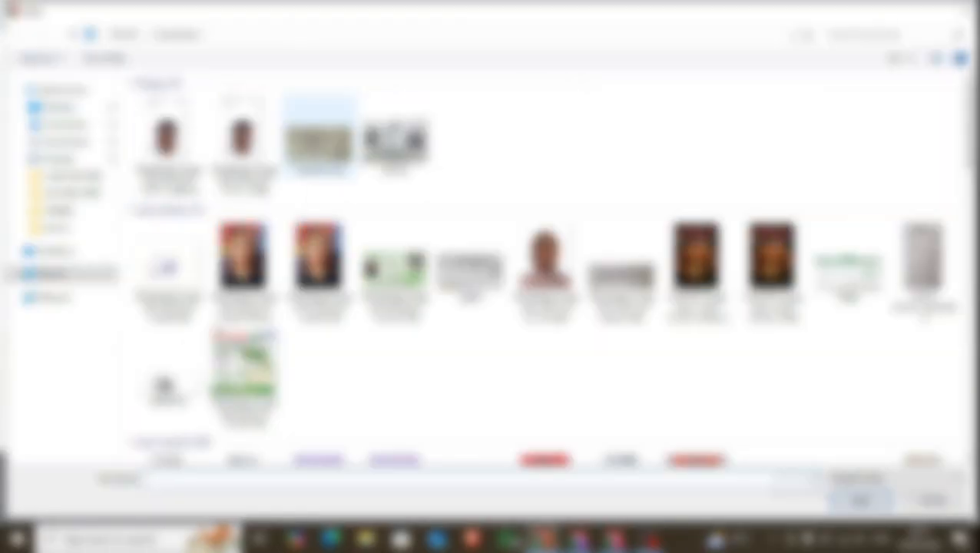
click(319, 138)
click(859, 501)
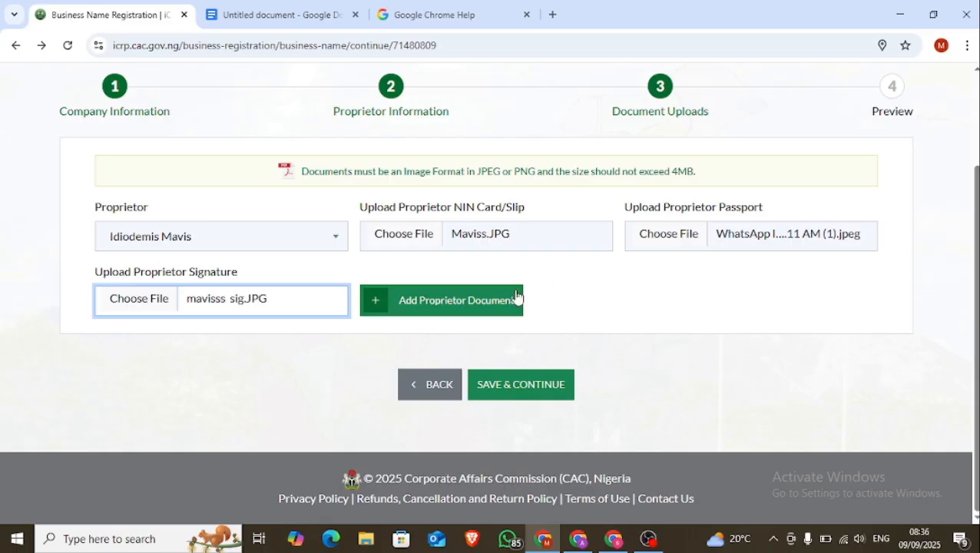
click(477, 301)
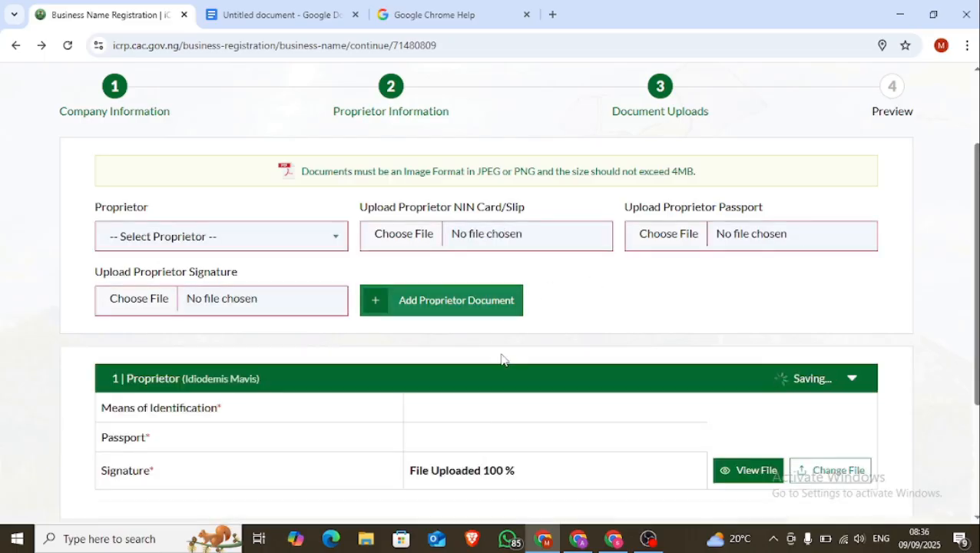
scroll(511, 355, down, 2)
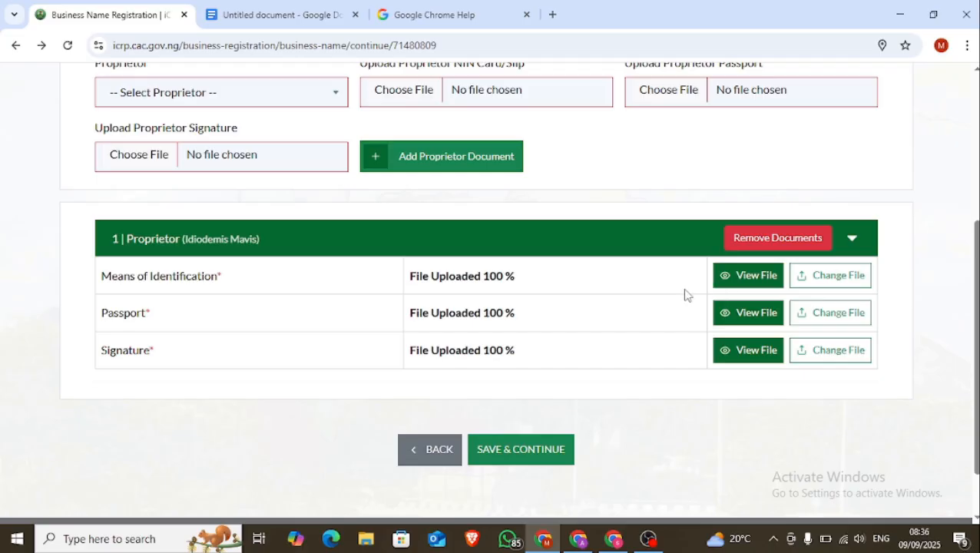
scroll(683, 291, down, 1)
Proceed to payment, copy the Remita RRR, and pay the ₦10,000 fee via Remita bank transfer
click(542, 384)
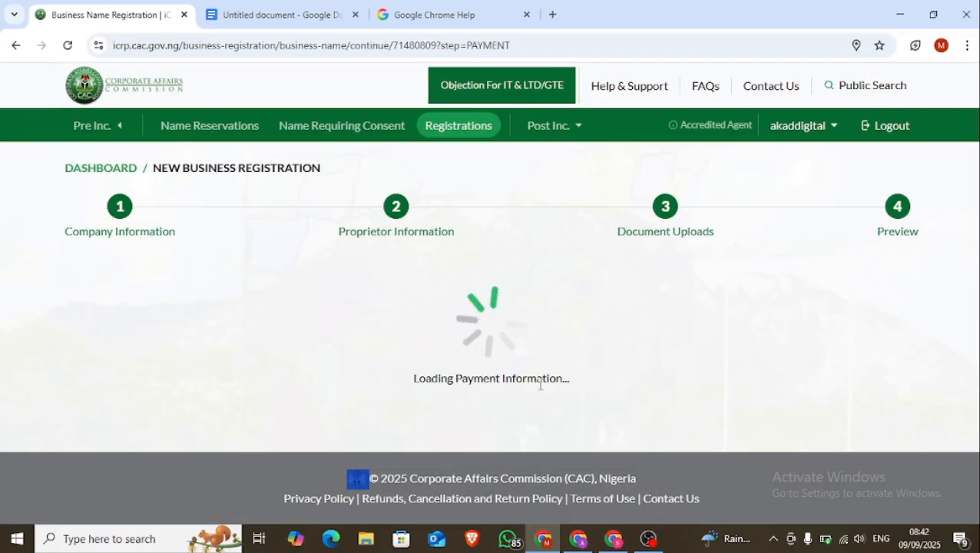
scroll(530, 387, down, 3)
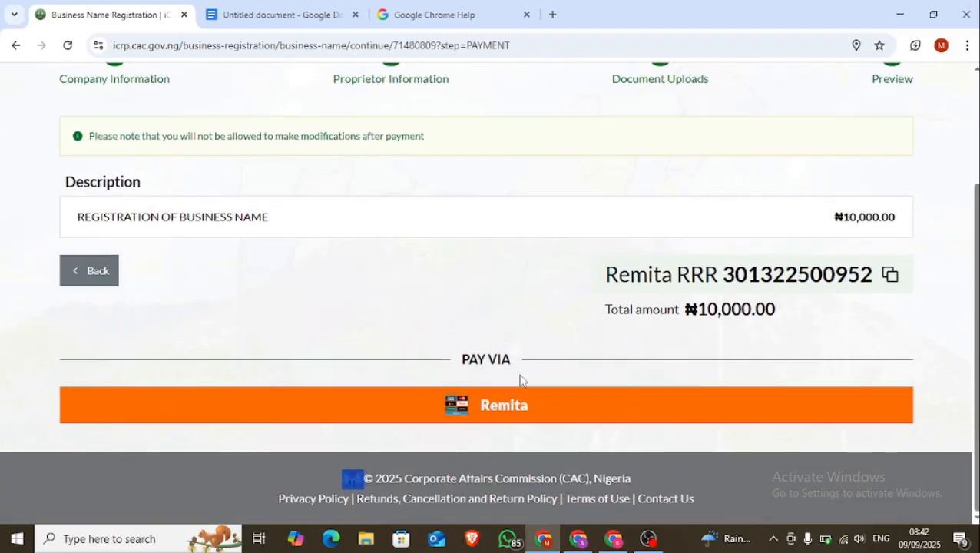
click(687, 265)
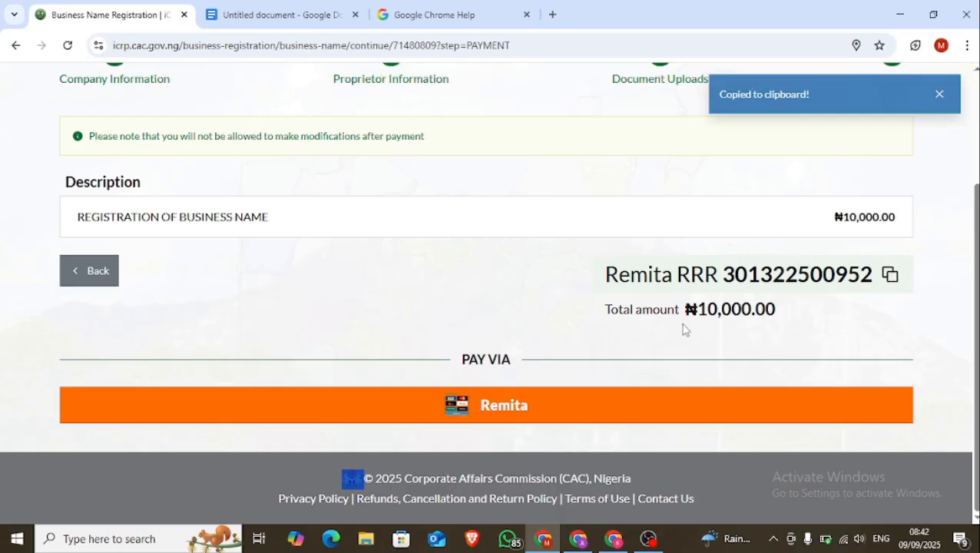
click(525, 405)
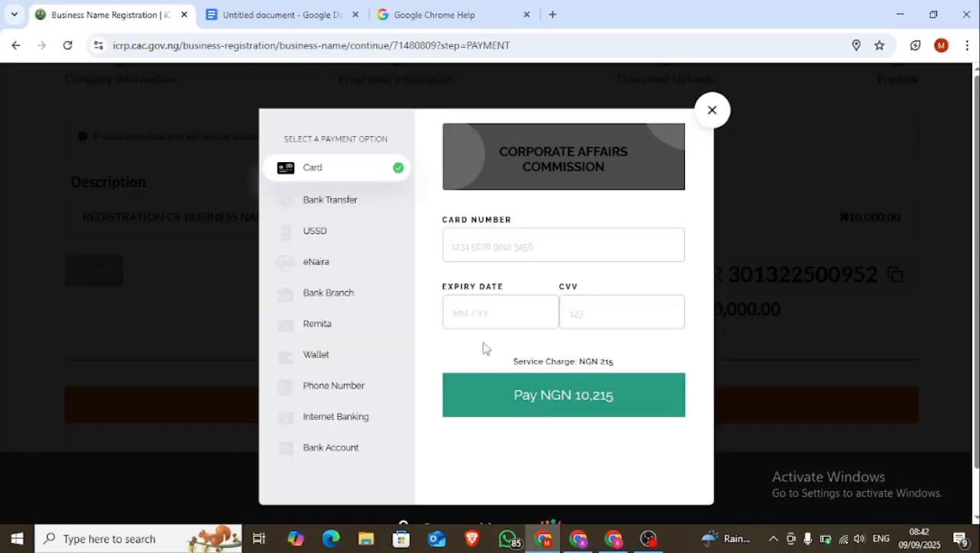
click(367, 207)
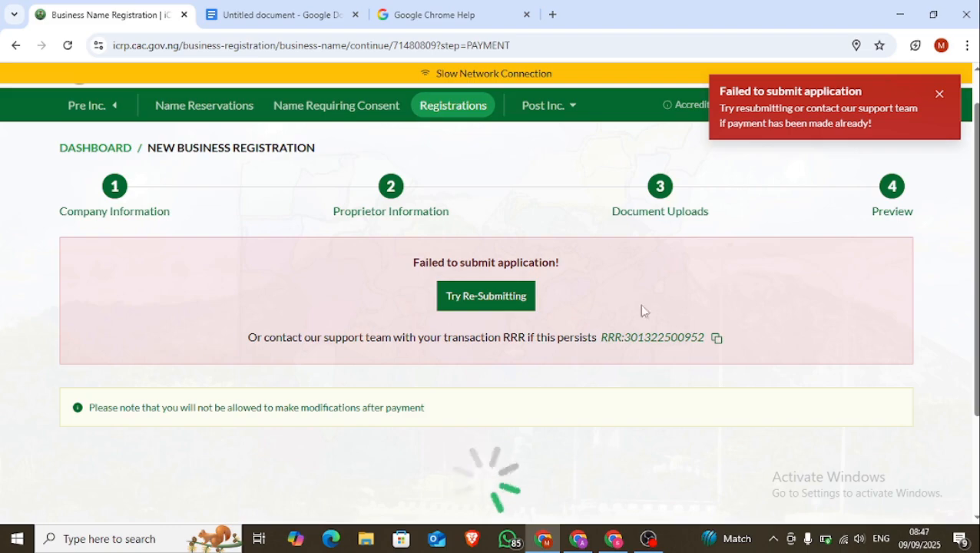
Return to the registrations dashboard and check the action menu for MAVIS MARVEL CARE SERVICES
click(98, 150)
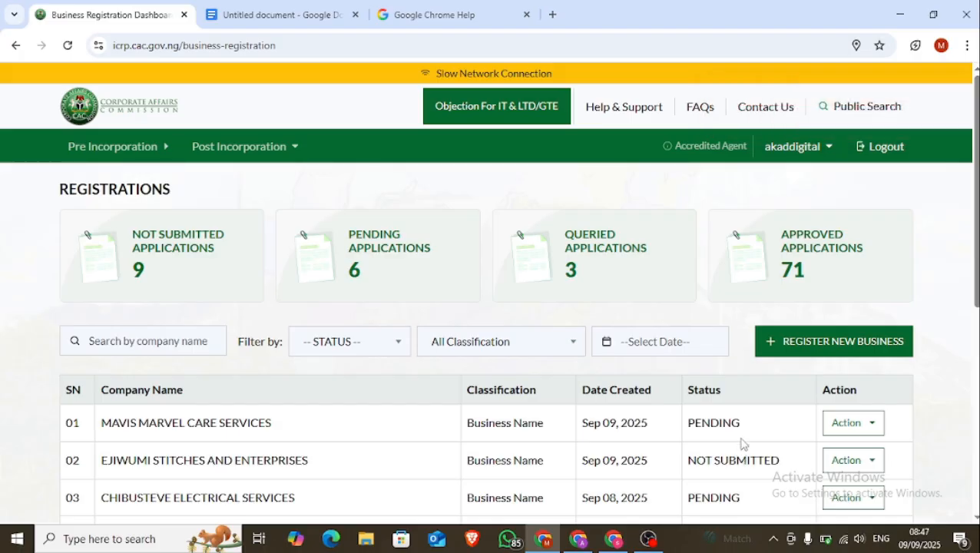
click(834, 421)
click(835, 419)
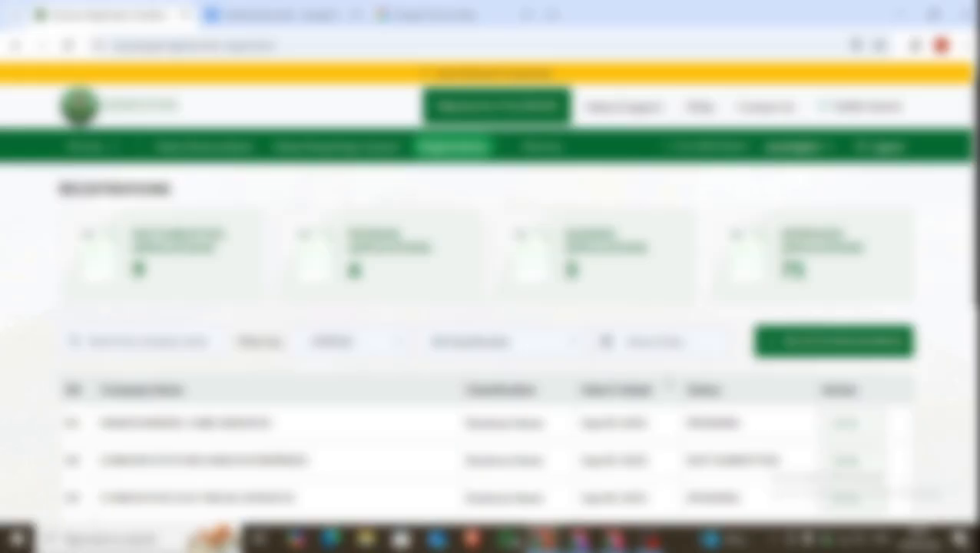
Filter the table to the 71 approved applications and check the first one's actions
click(787, 259)
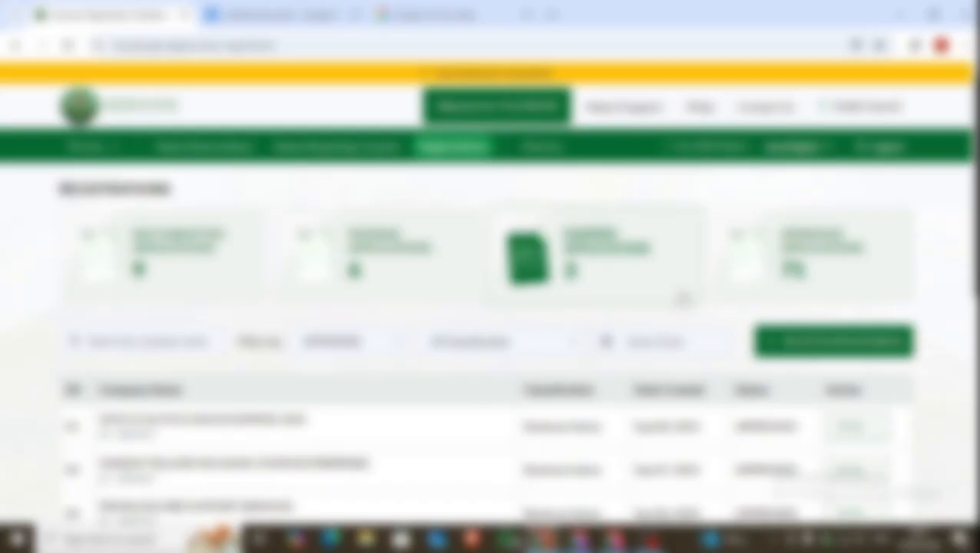
scroll(707, 342, down, 2)
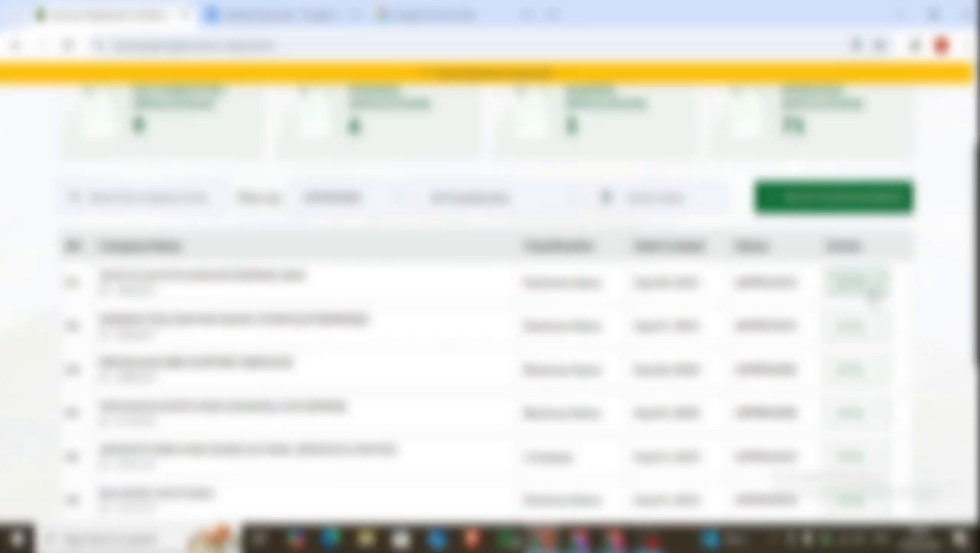
click(876, 285)
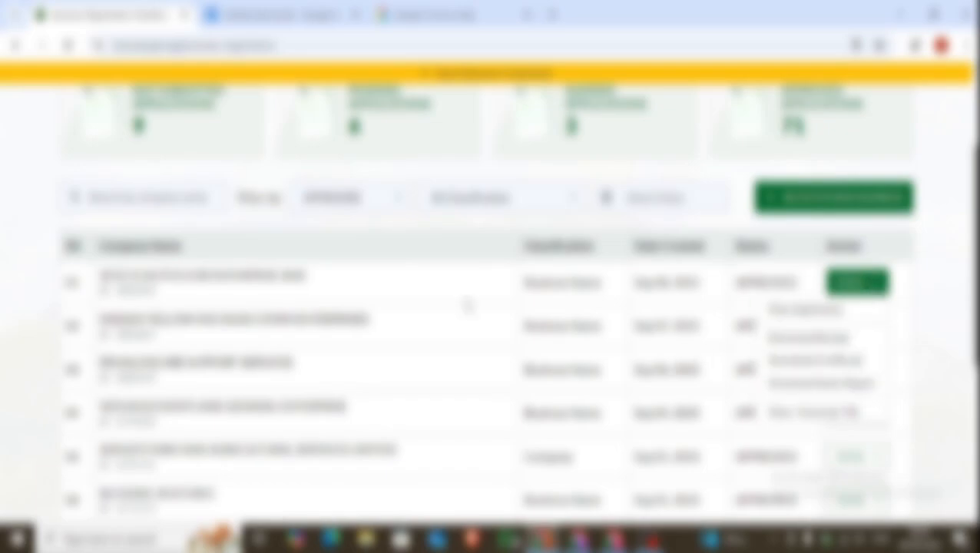
click(465, 302)
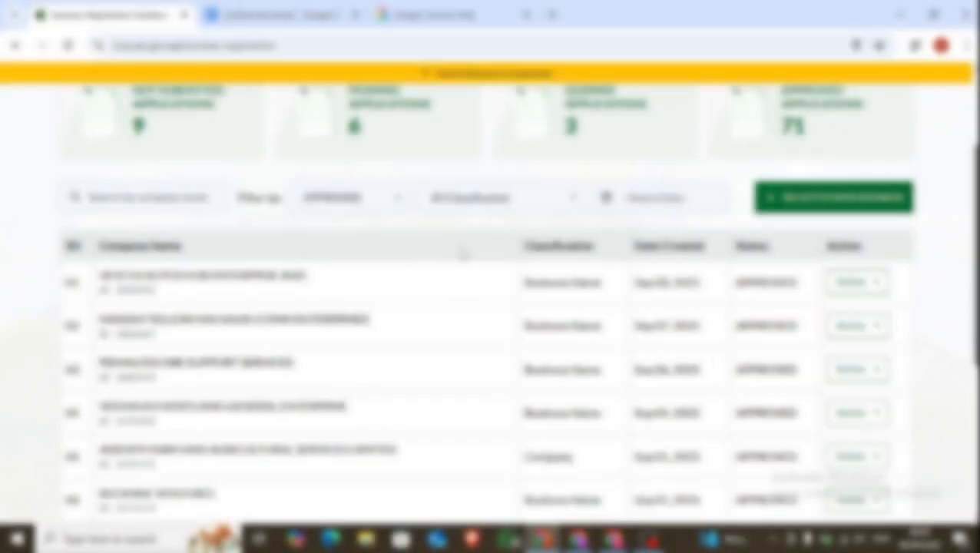
scroll(463, 254, up, 2)
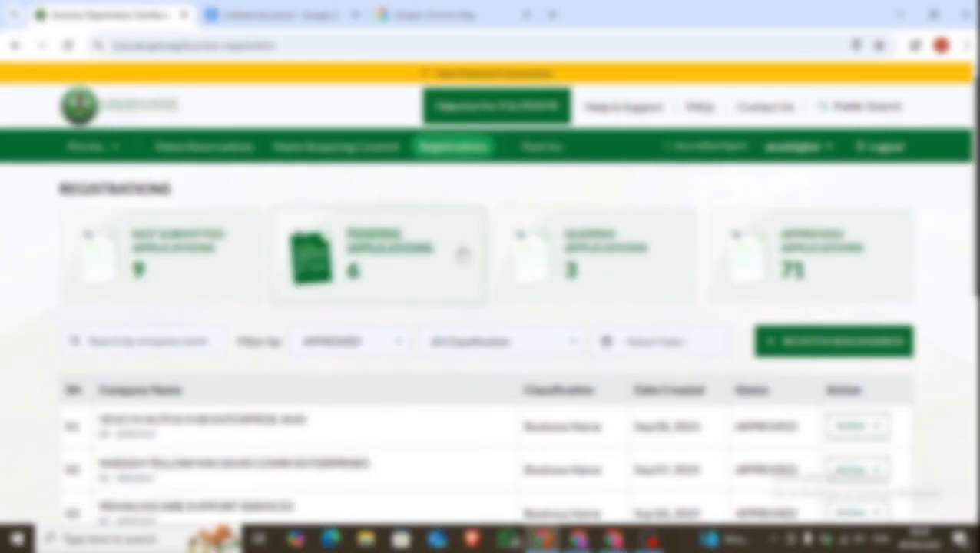